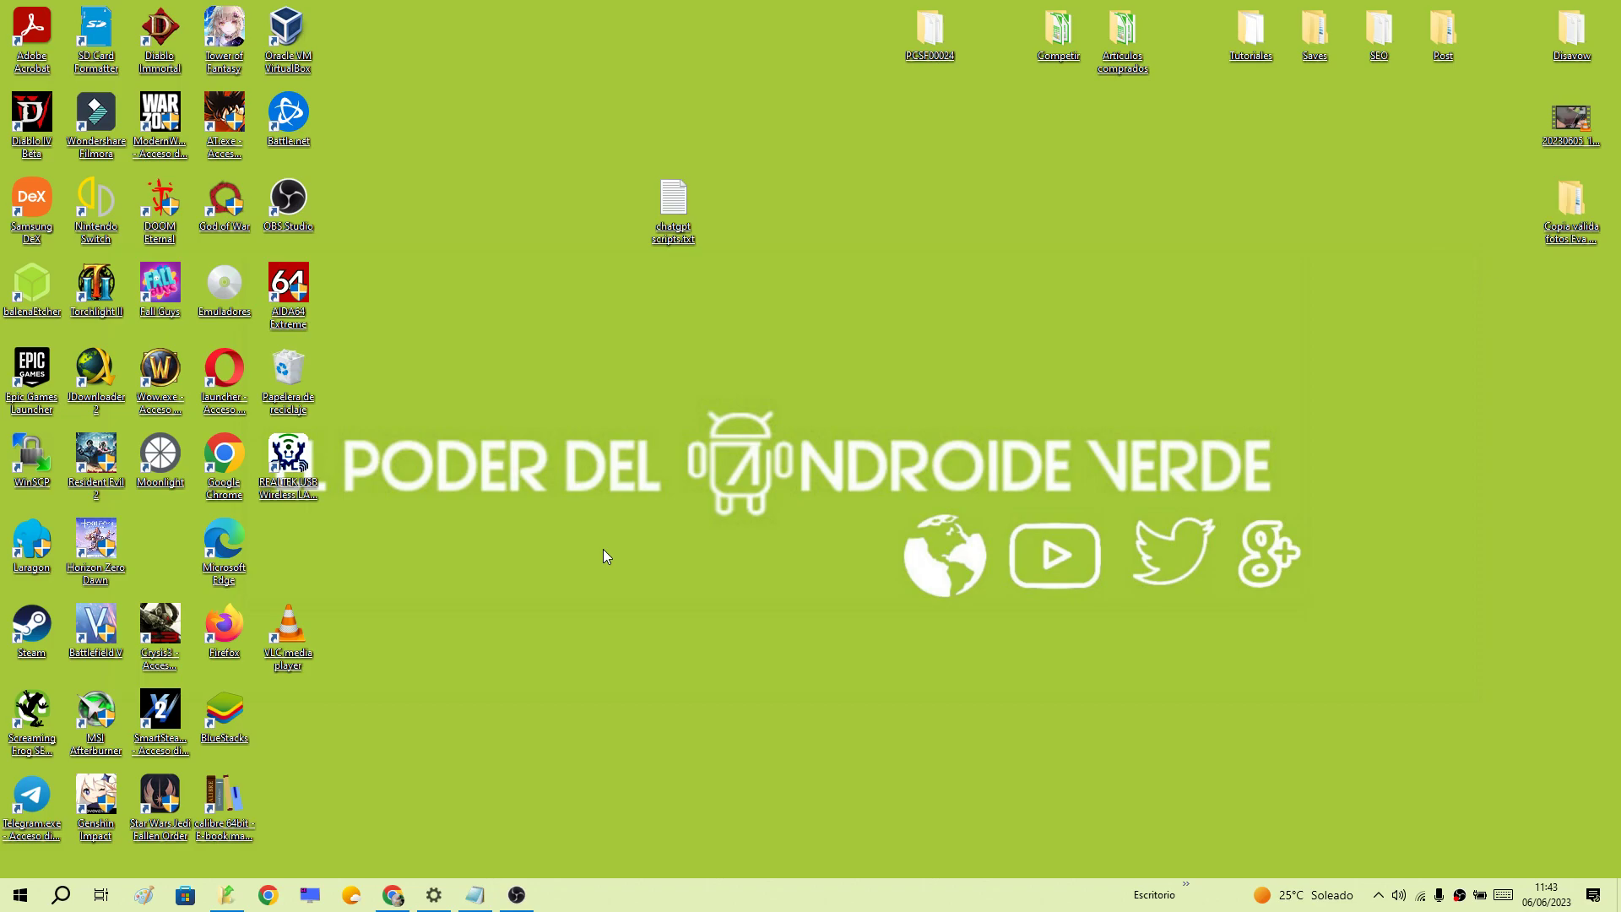
- Test how the desktop file chatgpt scripts.txt is selected and opened, closing its window each time
key(v)
click(677, 227)
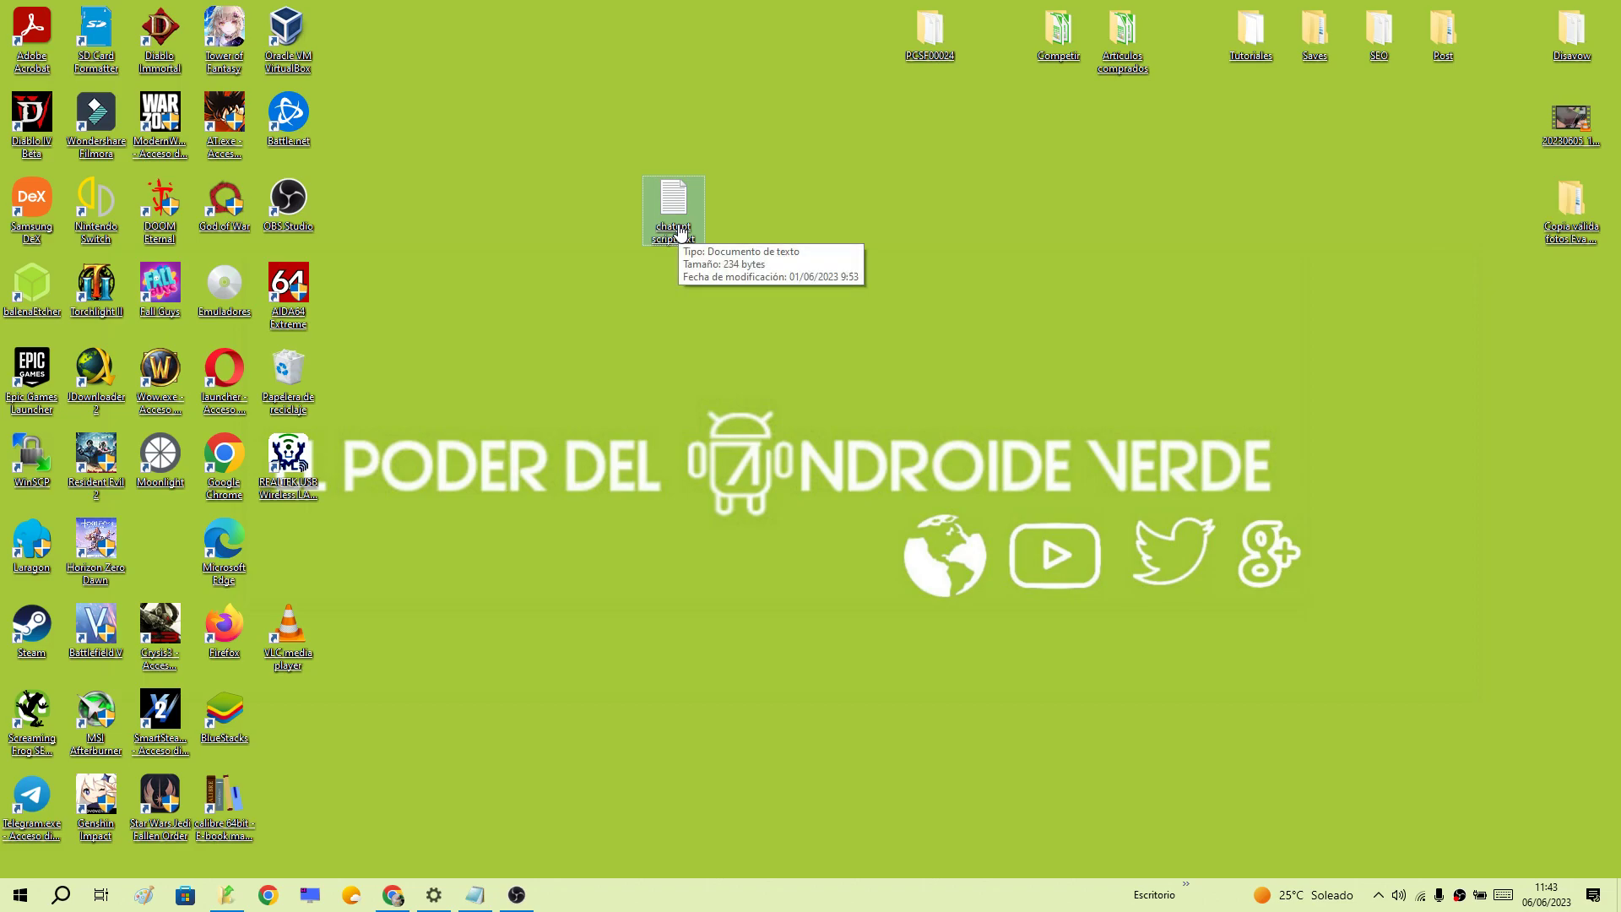
double_click(679, 229)
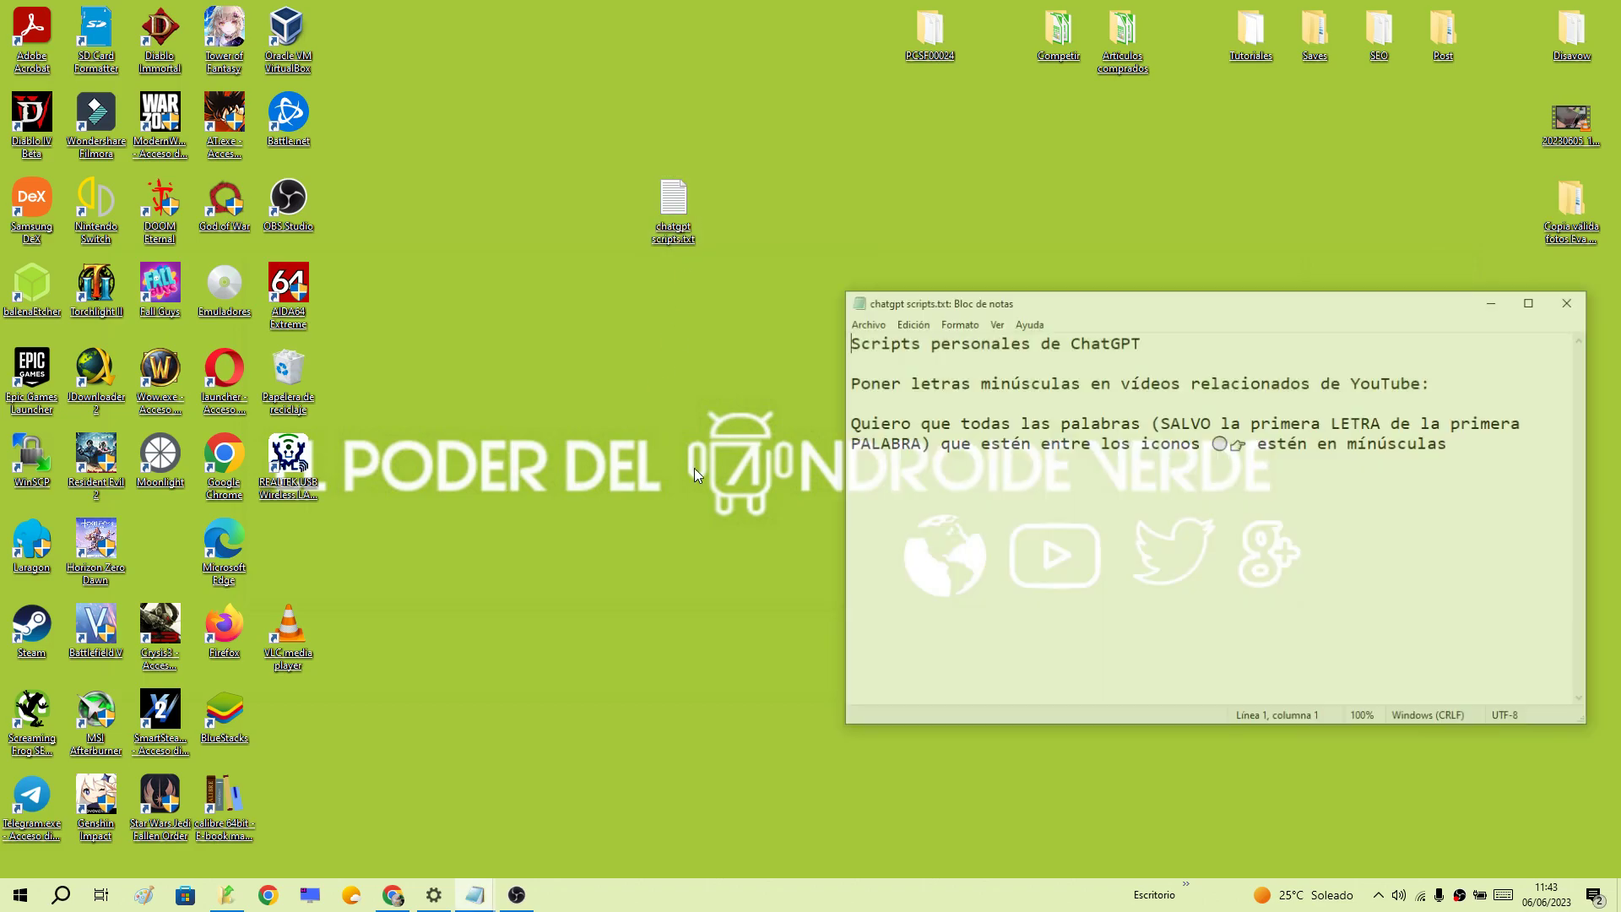
click(1572, 301)
drag(575, 132, 800, 309)
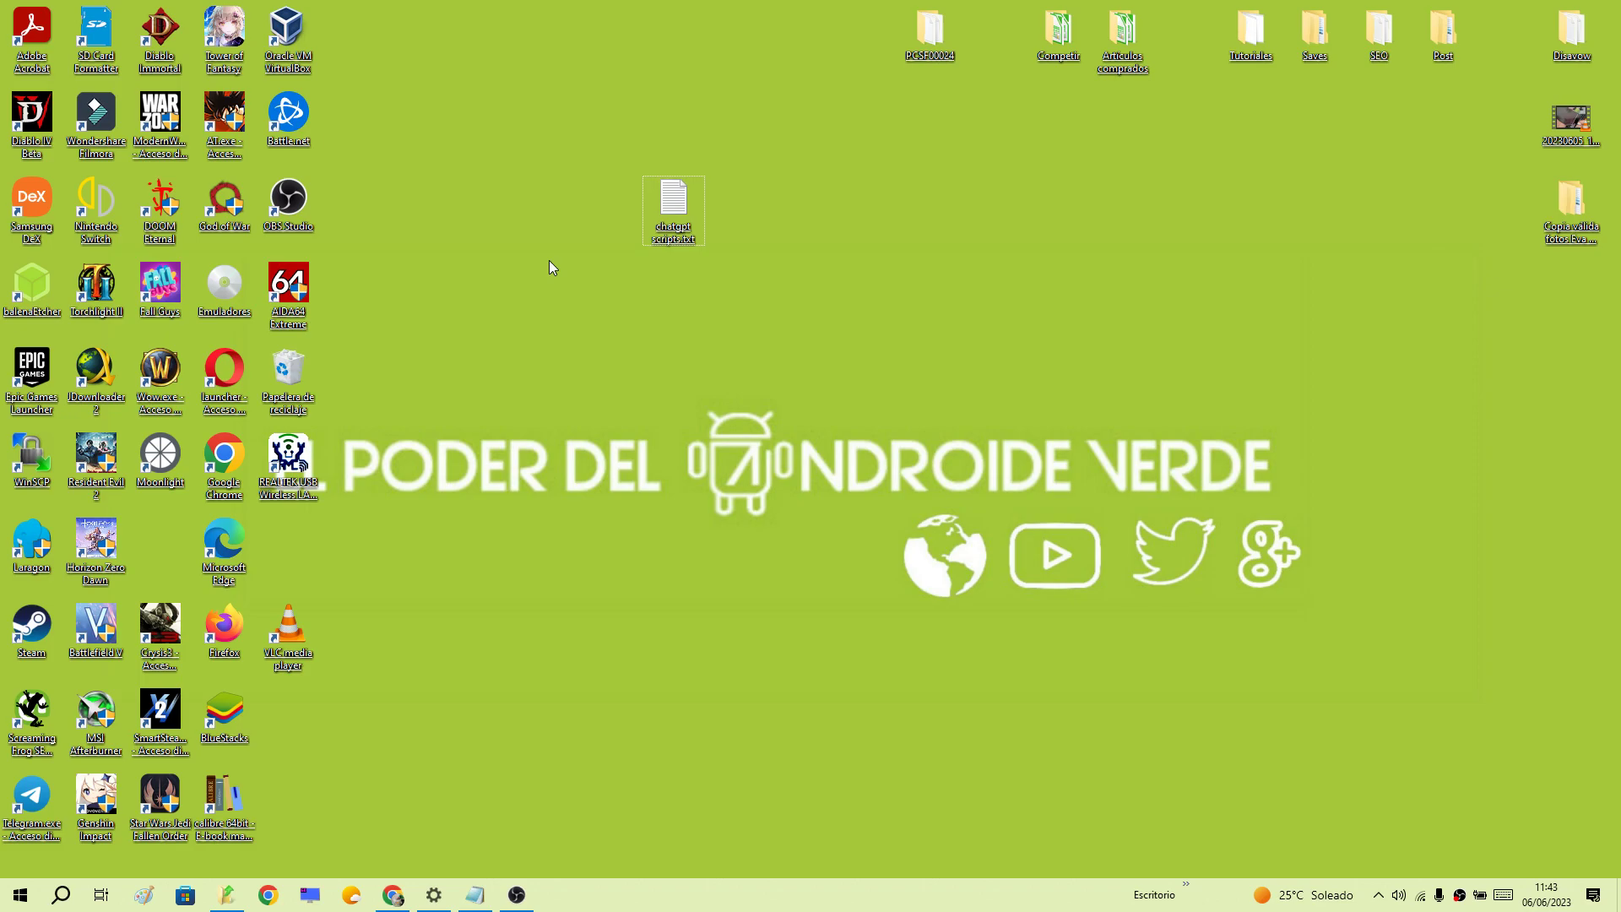
drag(630, 217, 760, 332)
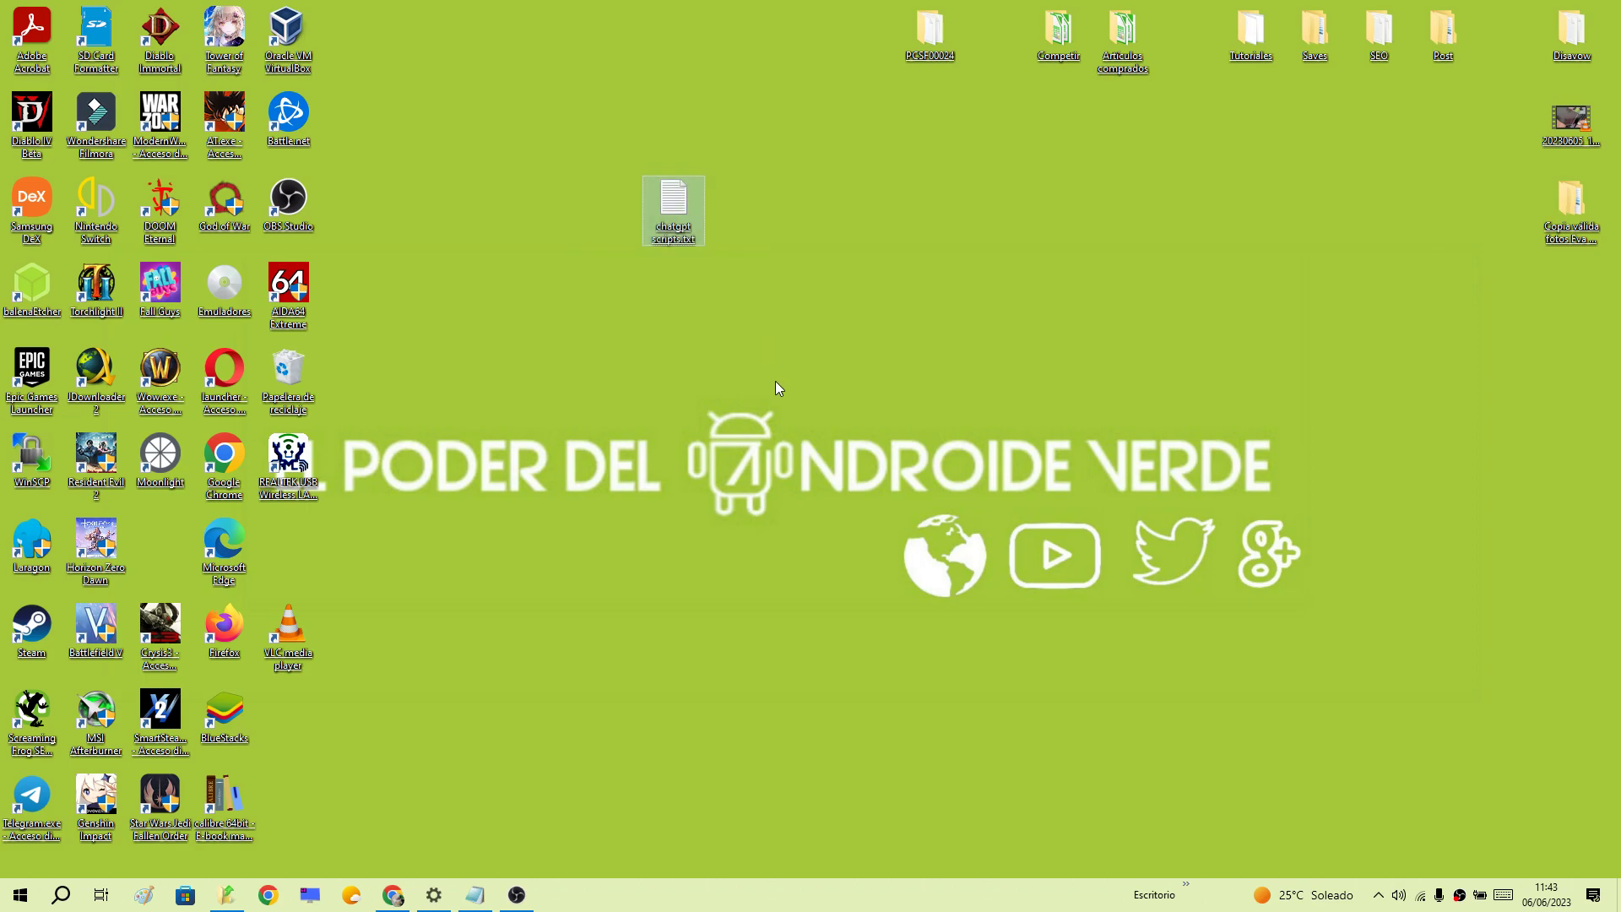
double_click(672, 221)
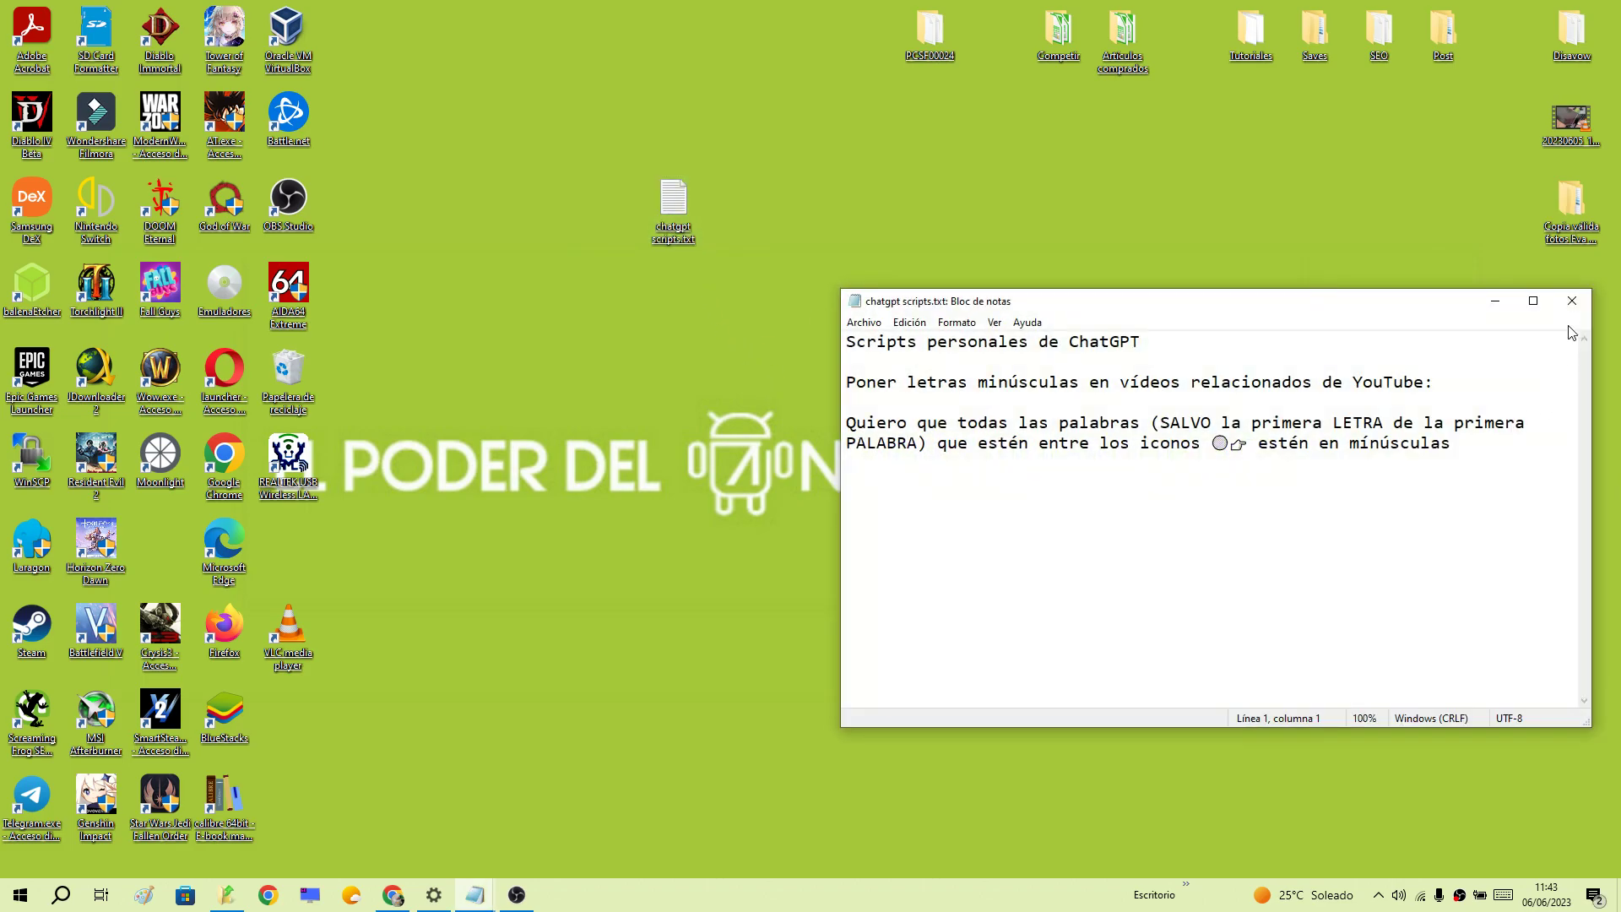
click(1575, 297)
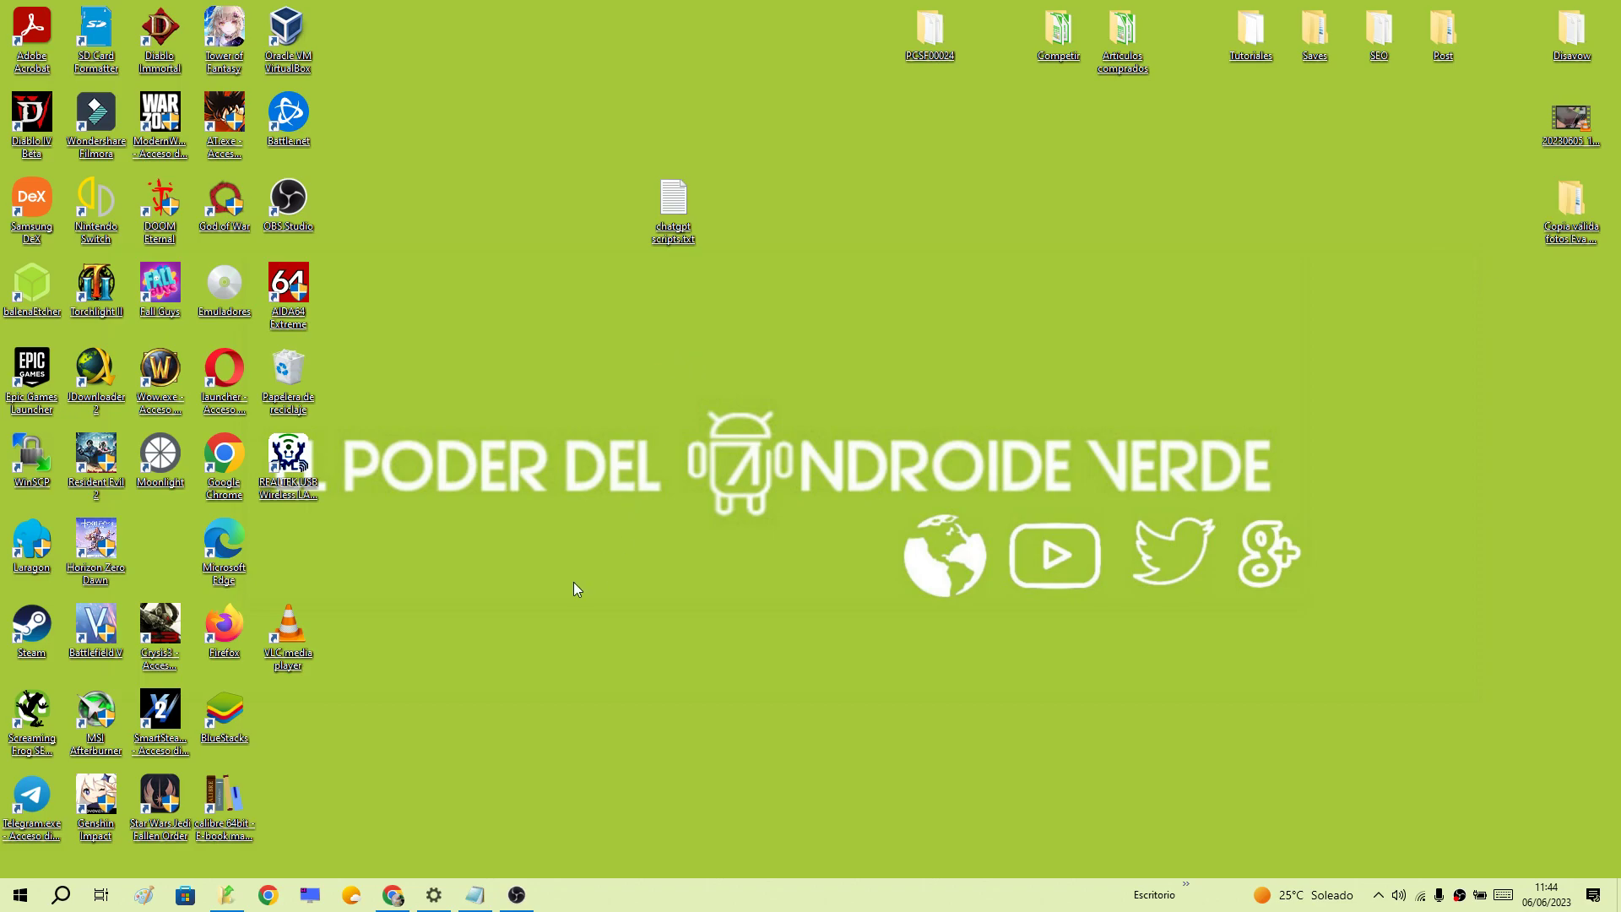
- Search Windows for "opciones del explorador de archivos" and open Opciones del Explorador de archivos, moving the dialog clear of the desktop icons
click(61, 897)
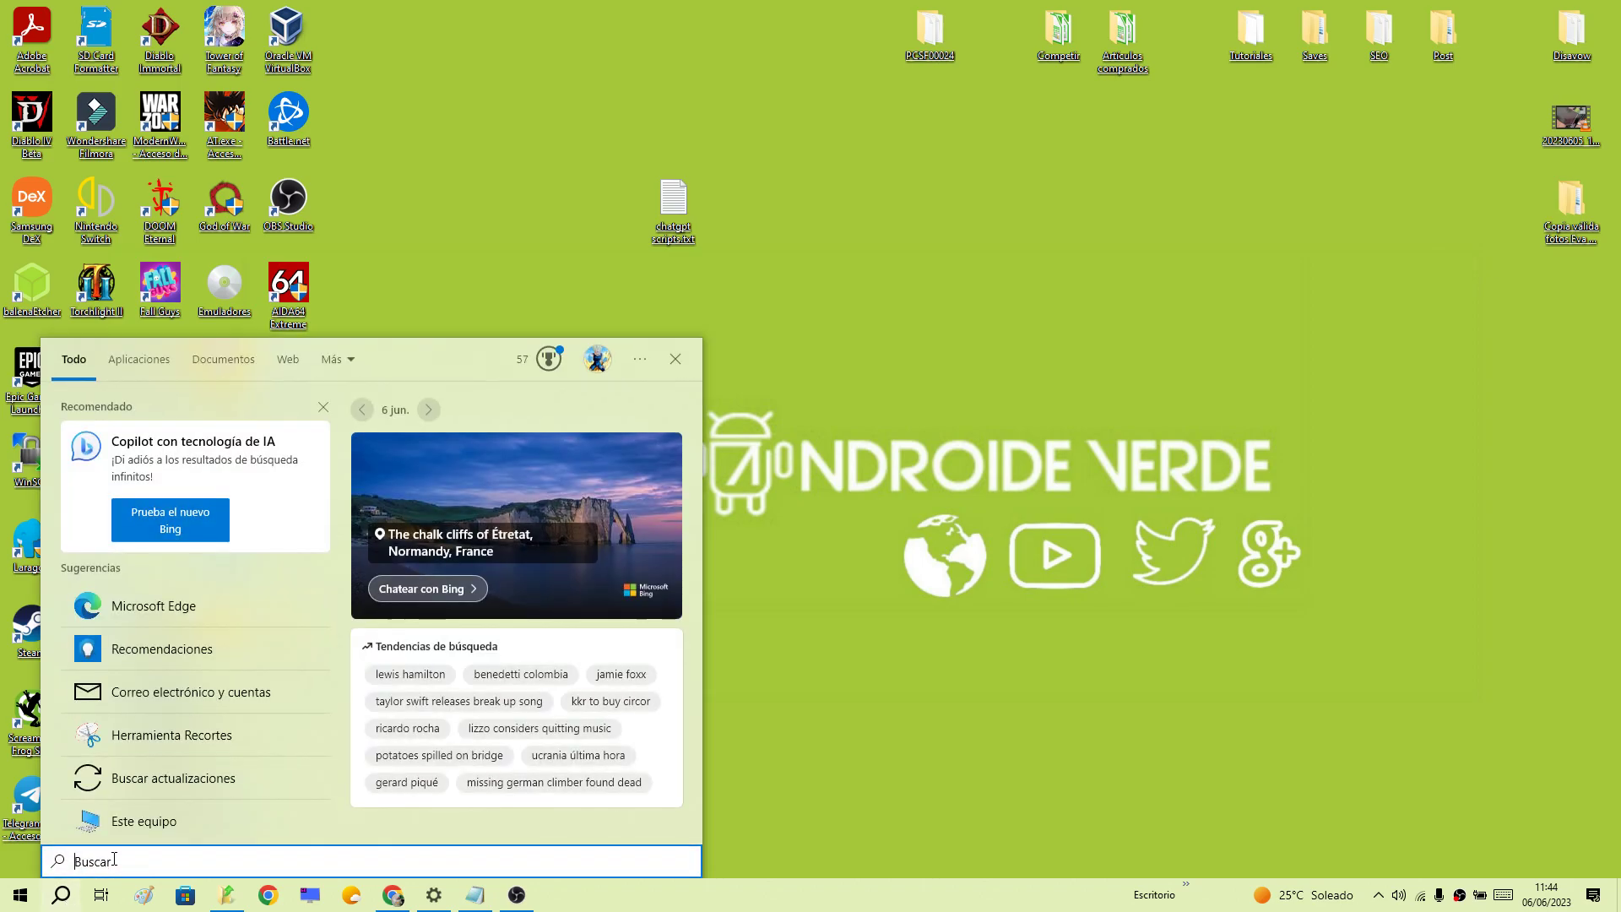
text(op)
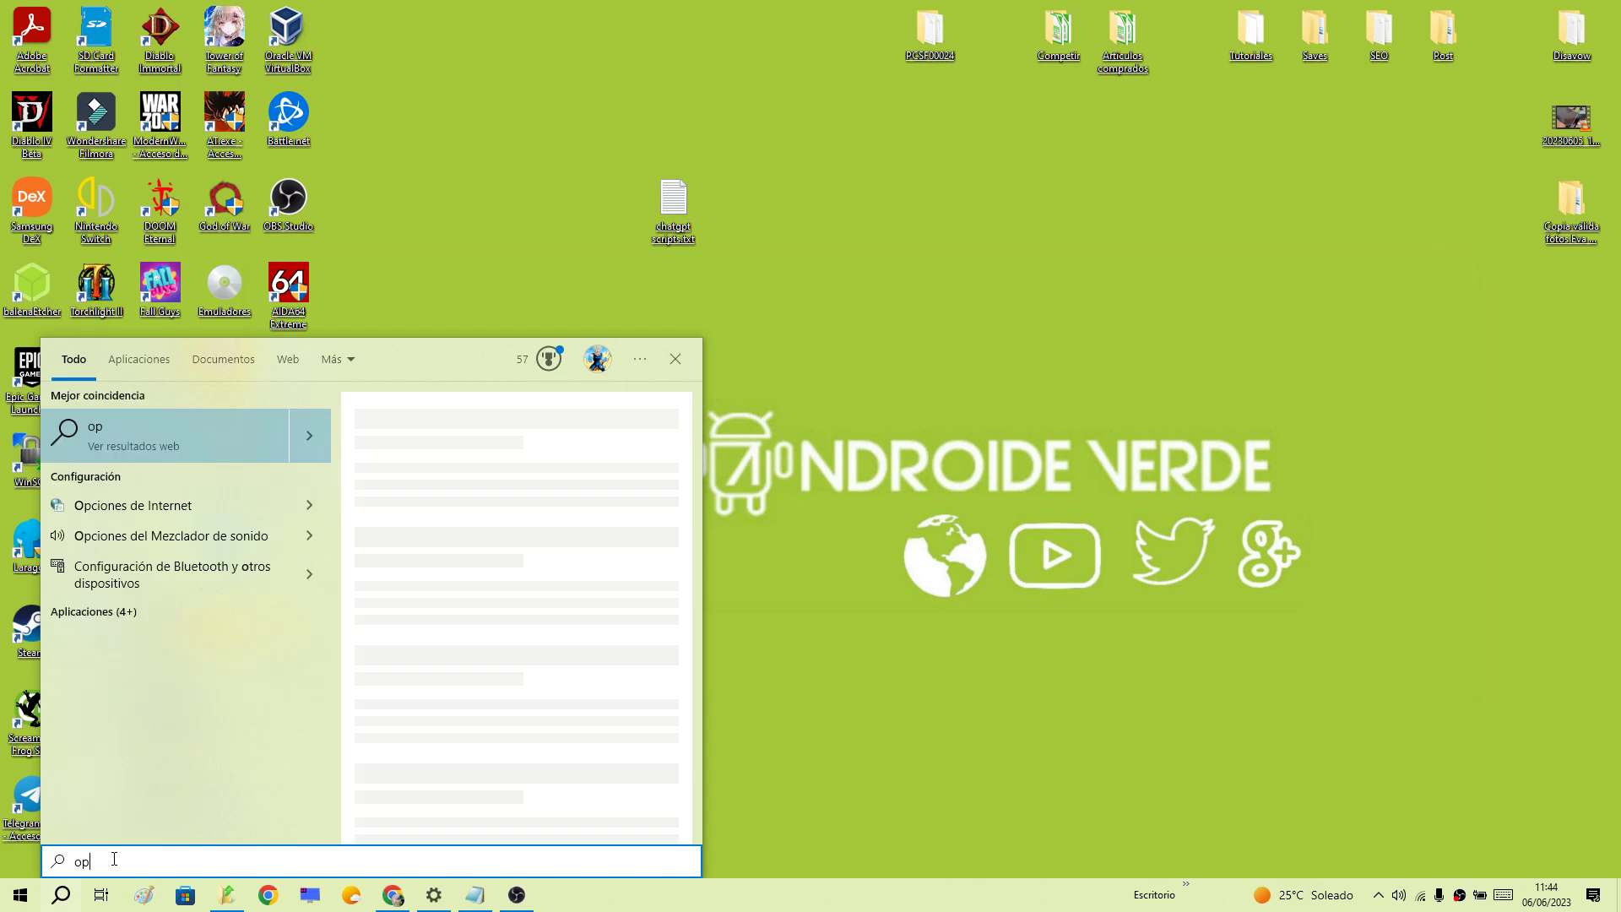
text(ciones del expl)
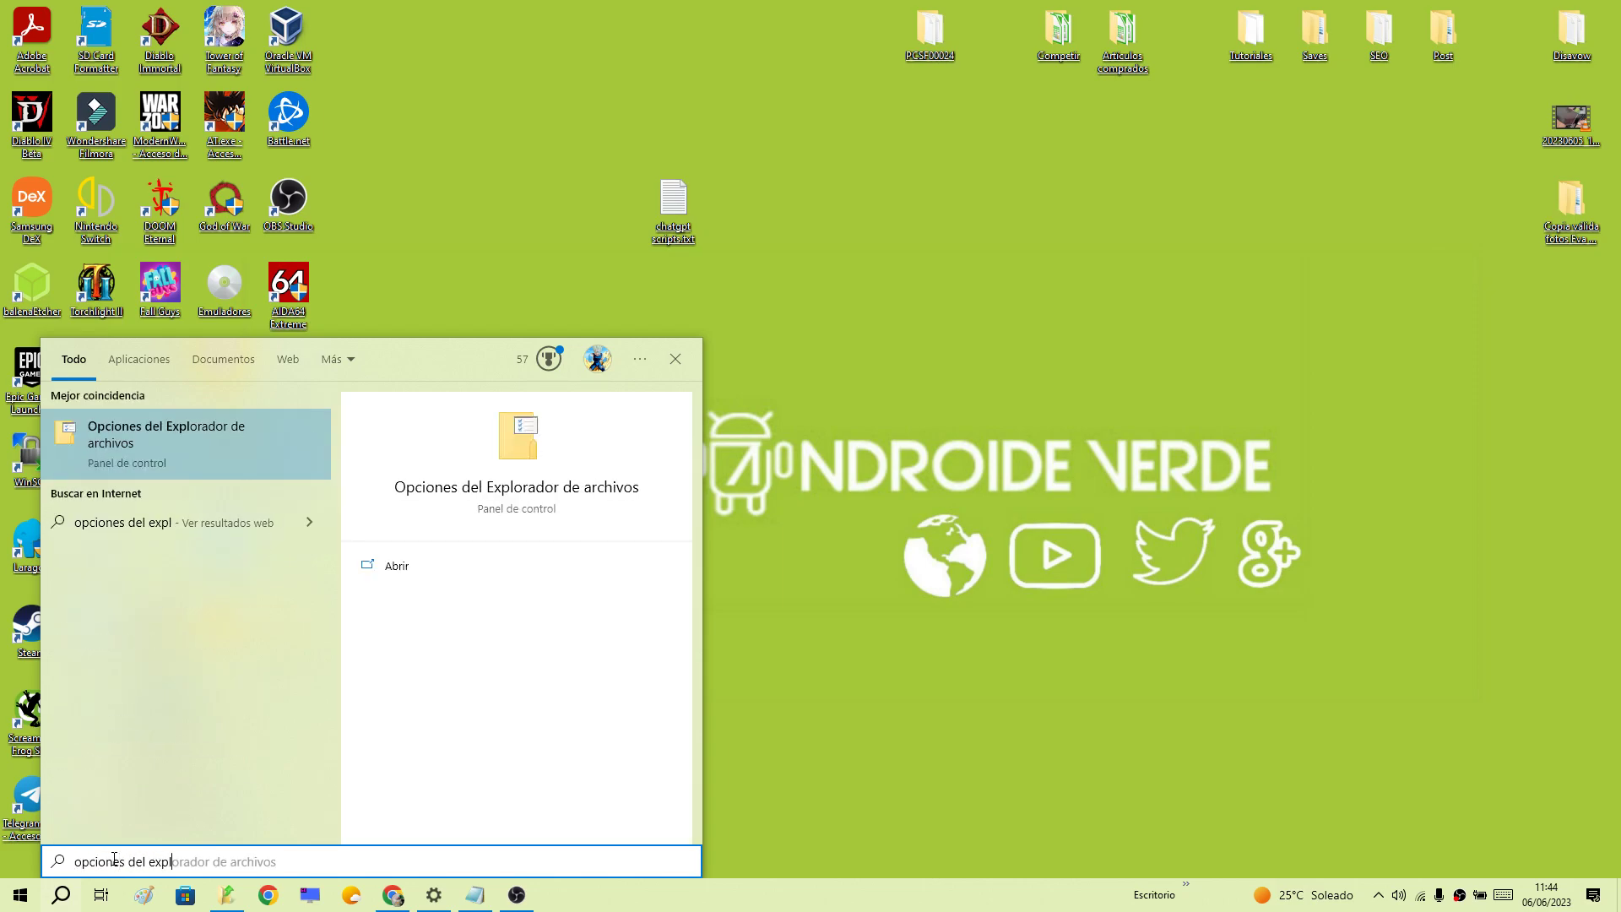
text(orador de archivos)
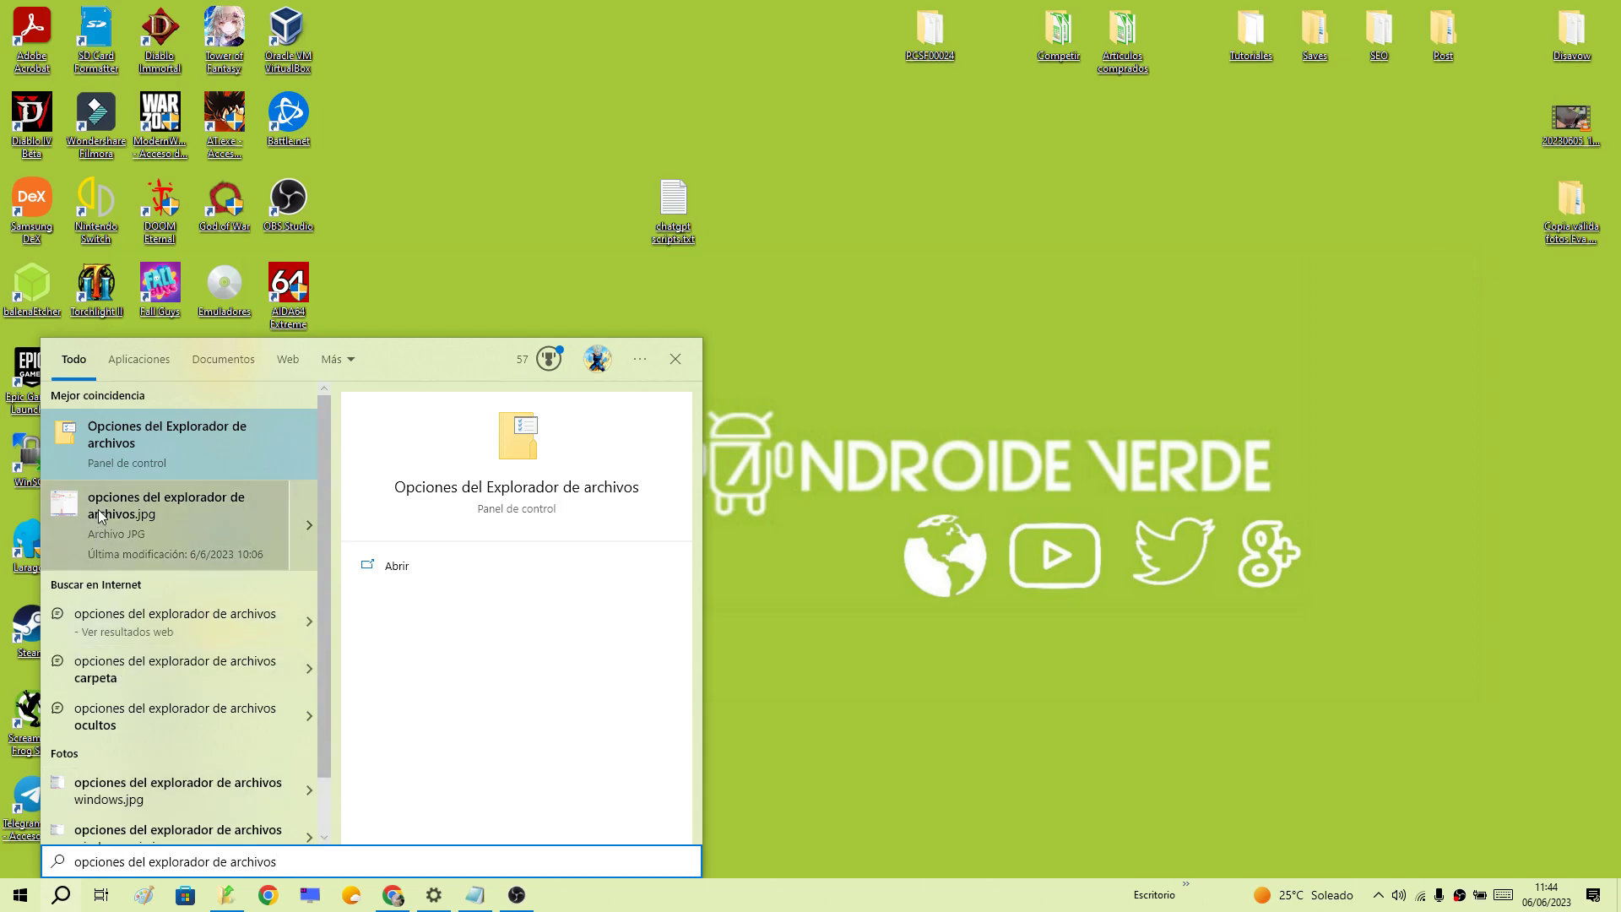
click(201, 440)
drag(275, 58, 1022, 238)
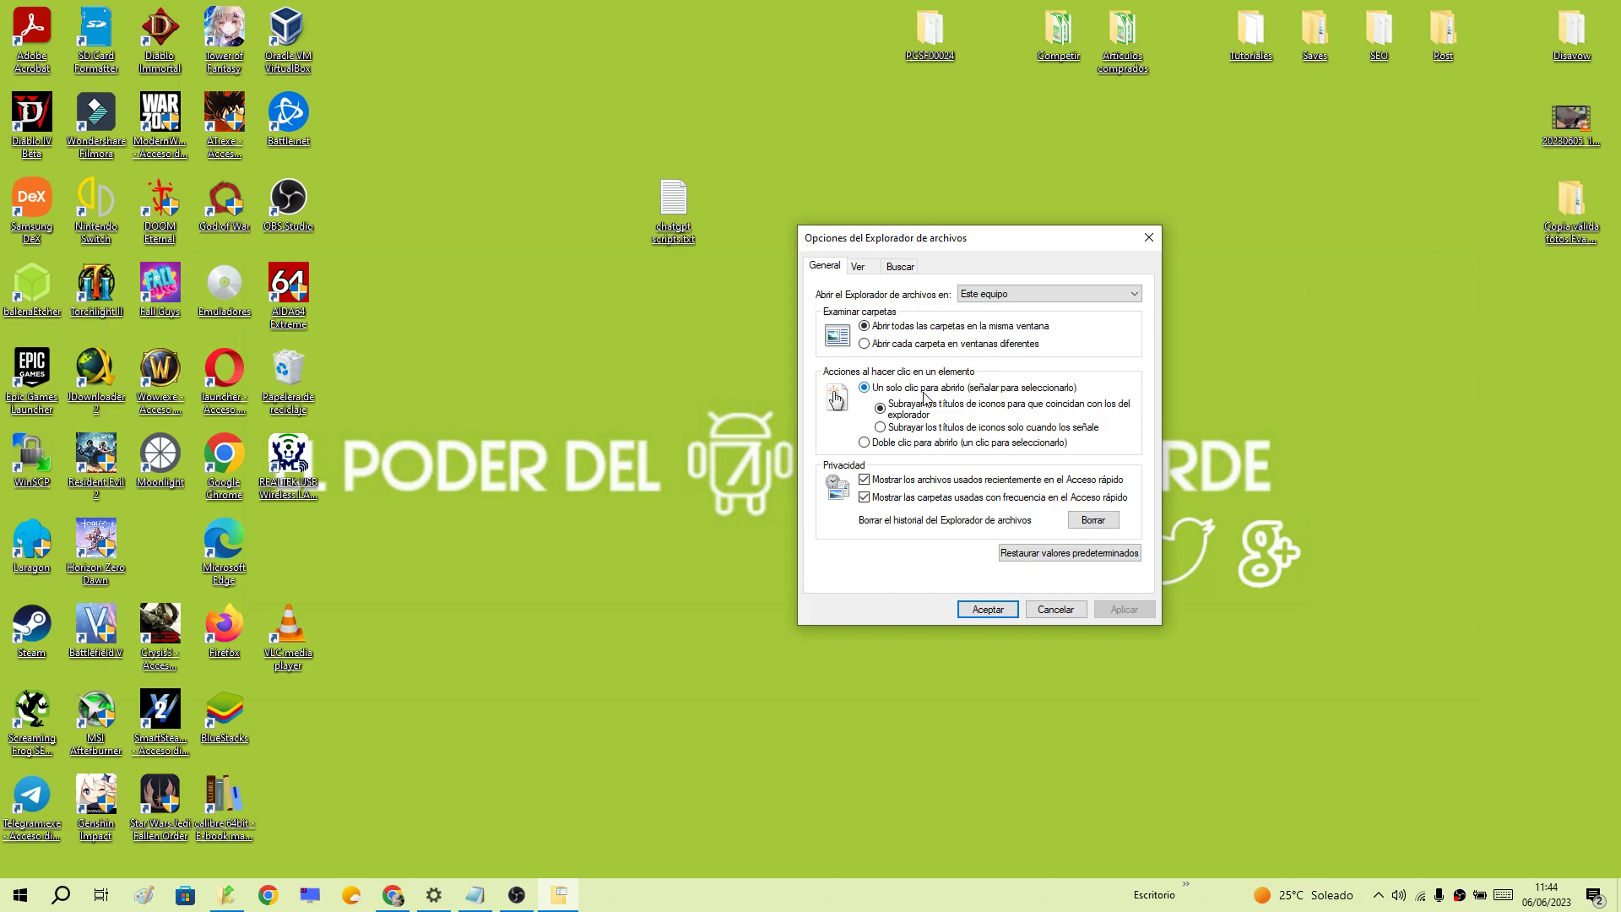
- Test opening chatgpt scripts.txt, close it, and apply "Doble clic para abrirlo (un clic para seleccionarlo)" as the item-opening option
click(673, 207)
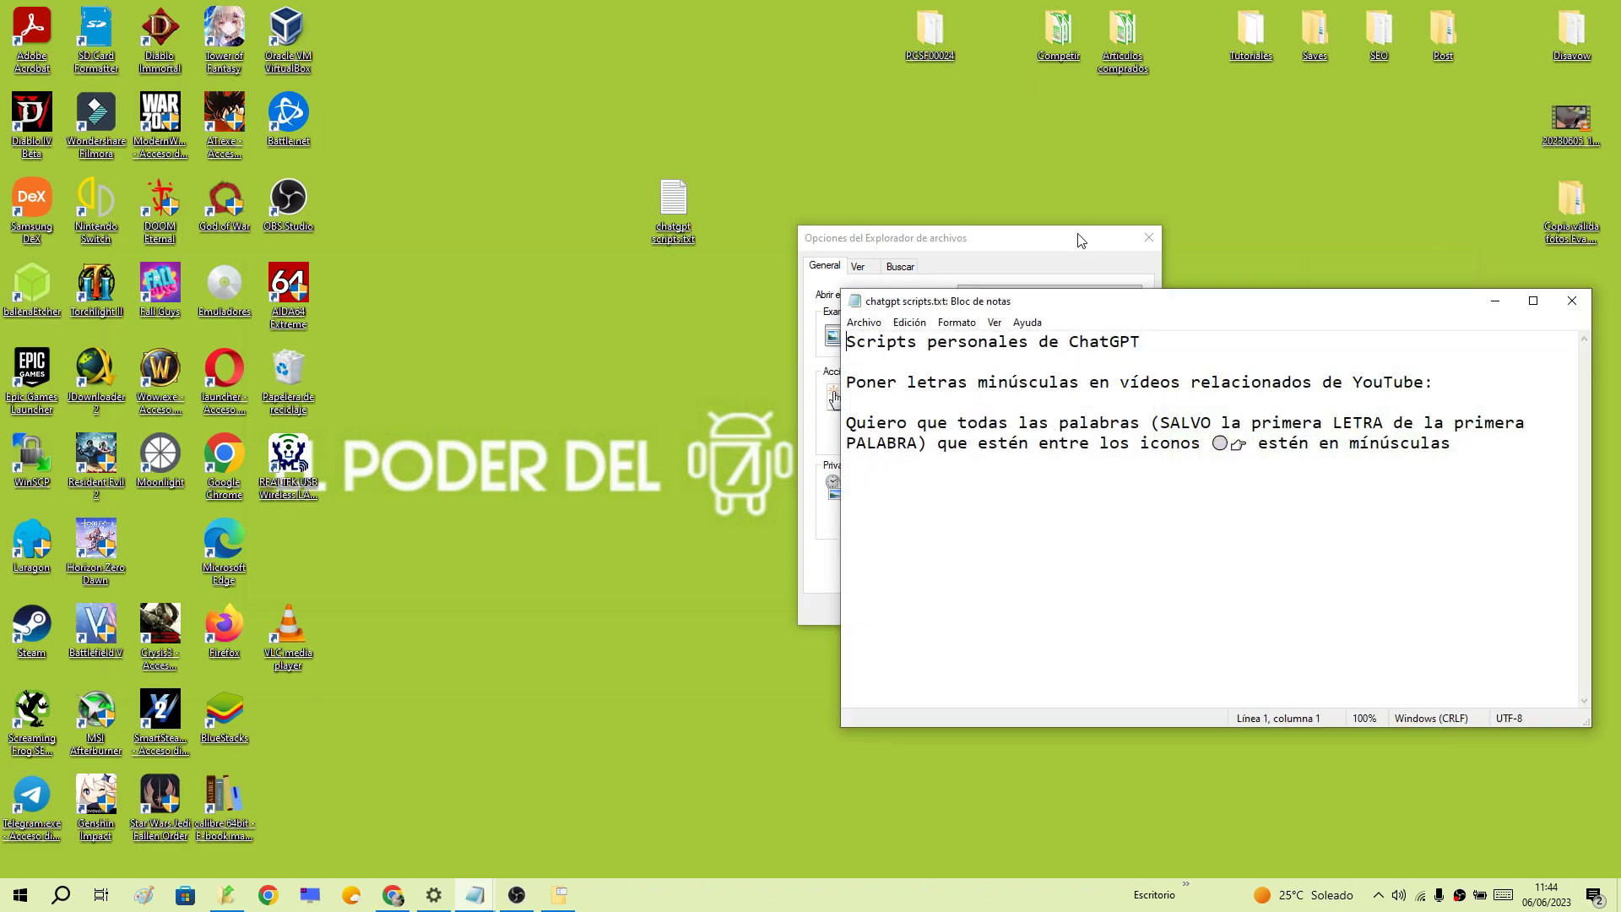
click(1573, 304)
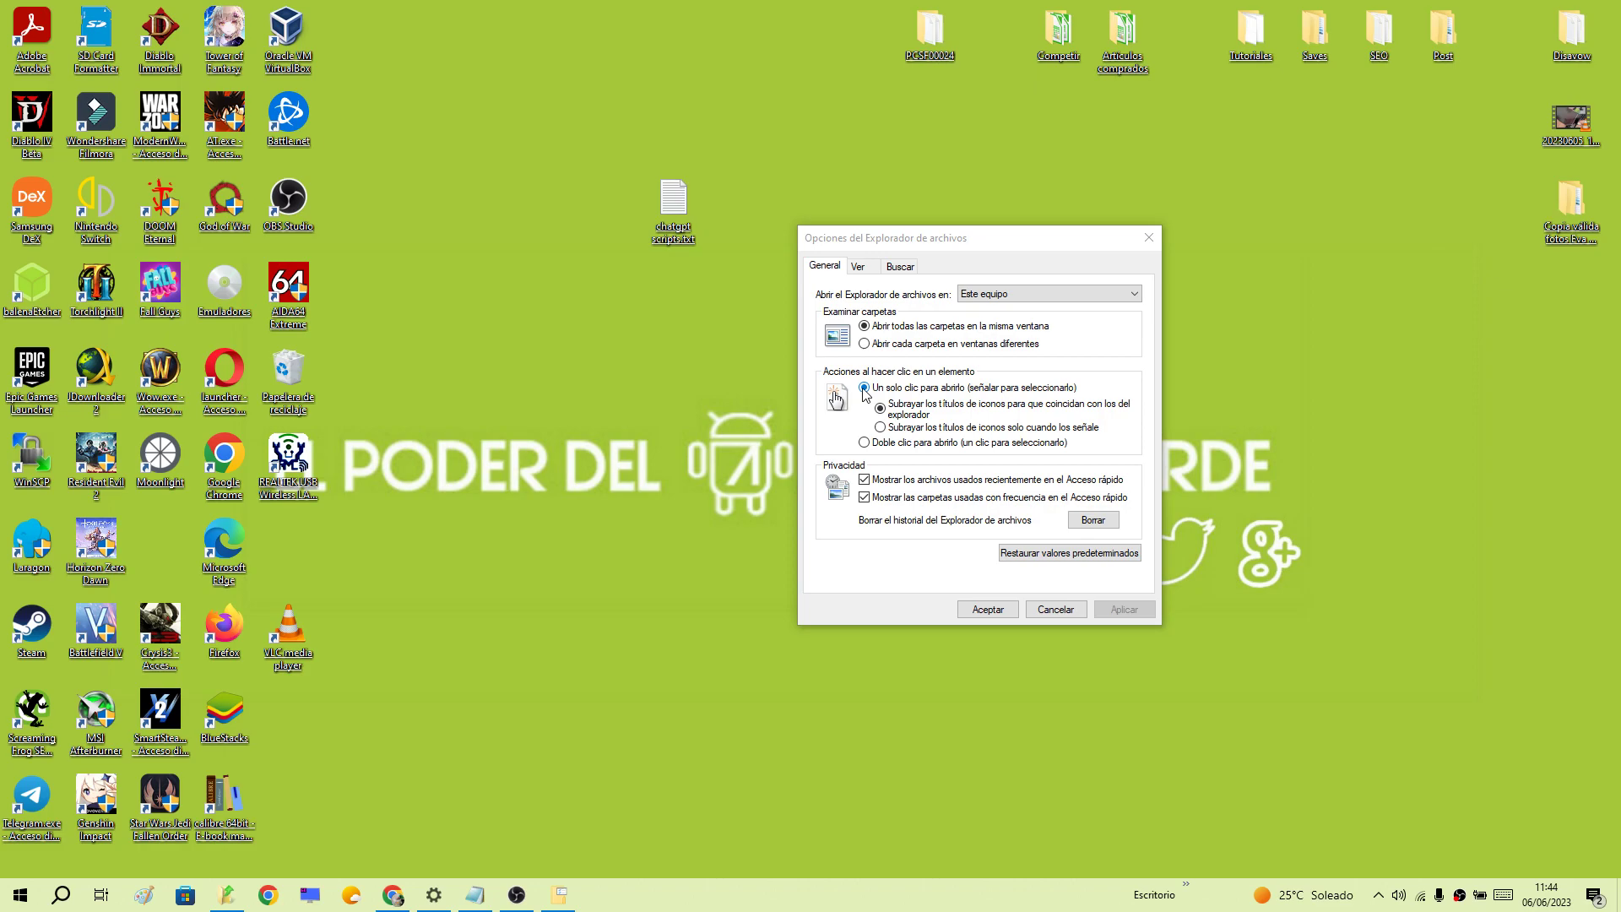
click(866, 450)
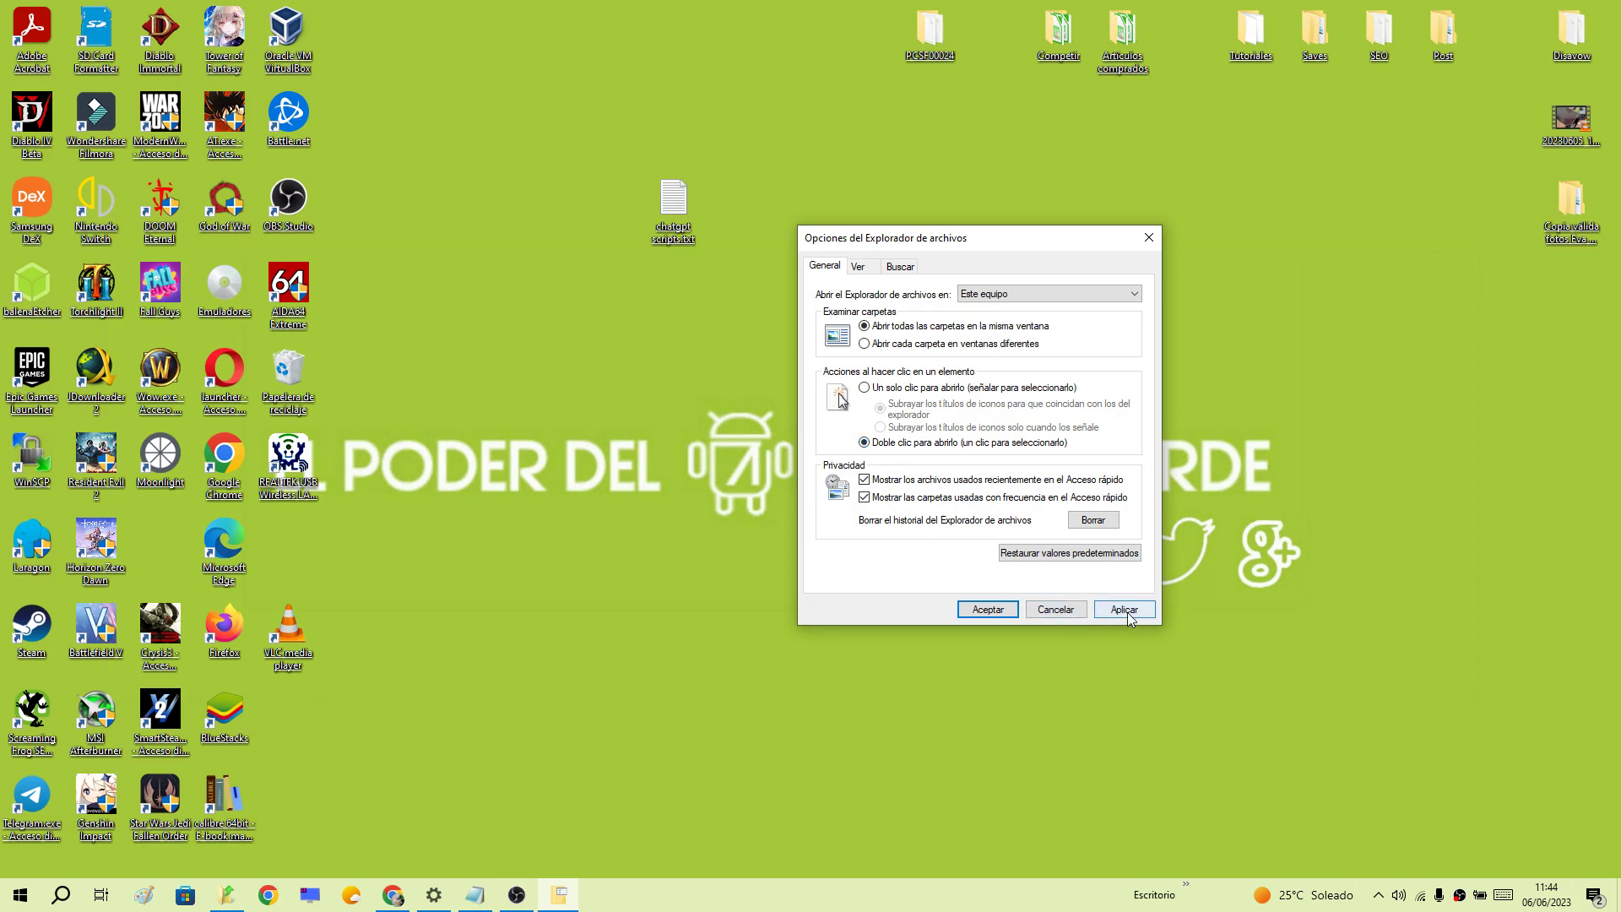
click(1128, 610)
click(988, 608)
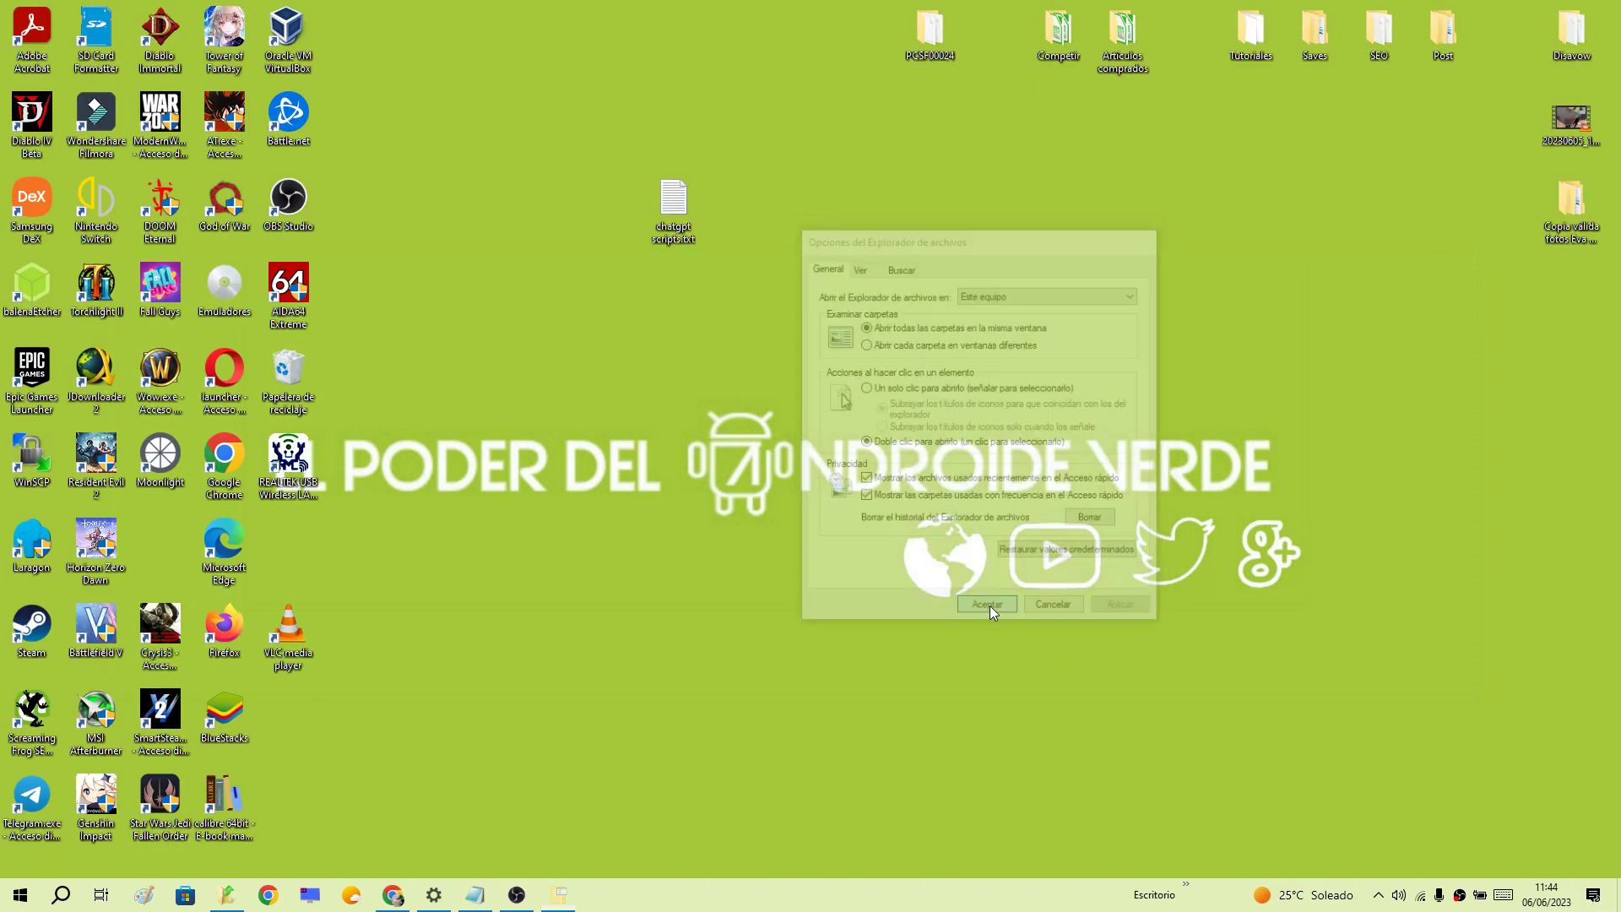
- Check how chatgpt scripts.txt is selected and opened under the double-click setting, closing the file at the end
drag(549, 148, 731, 329)
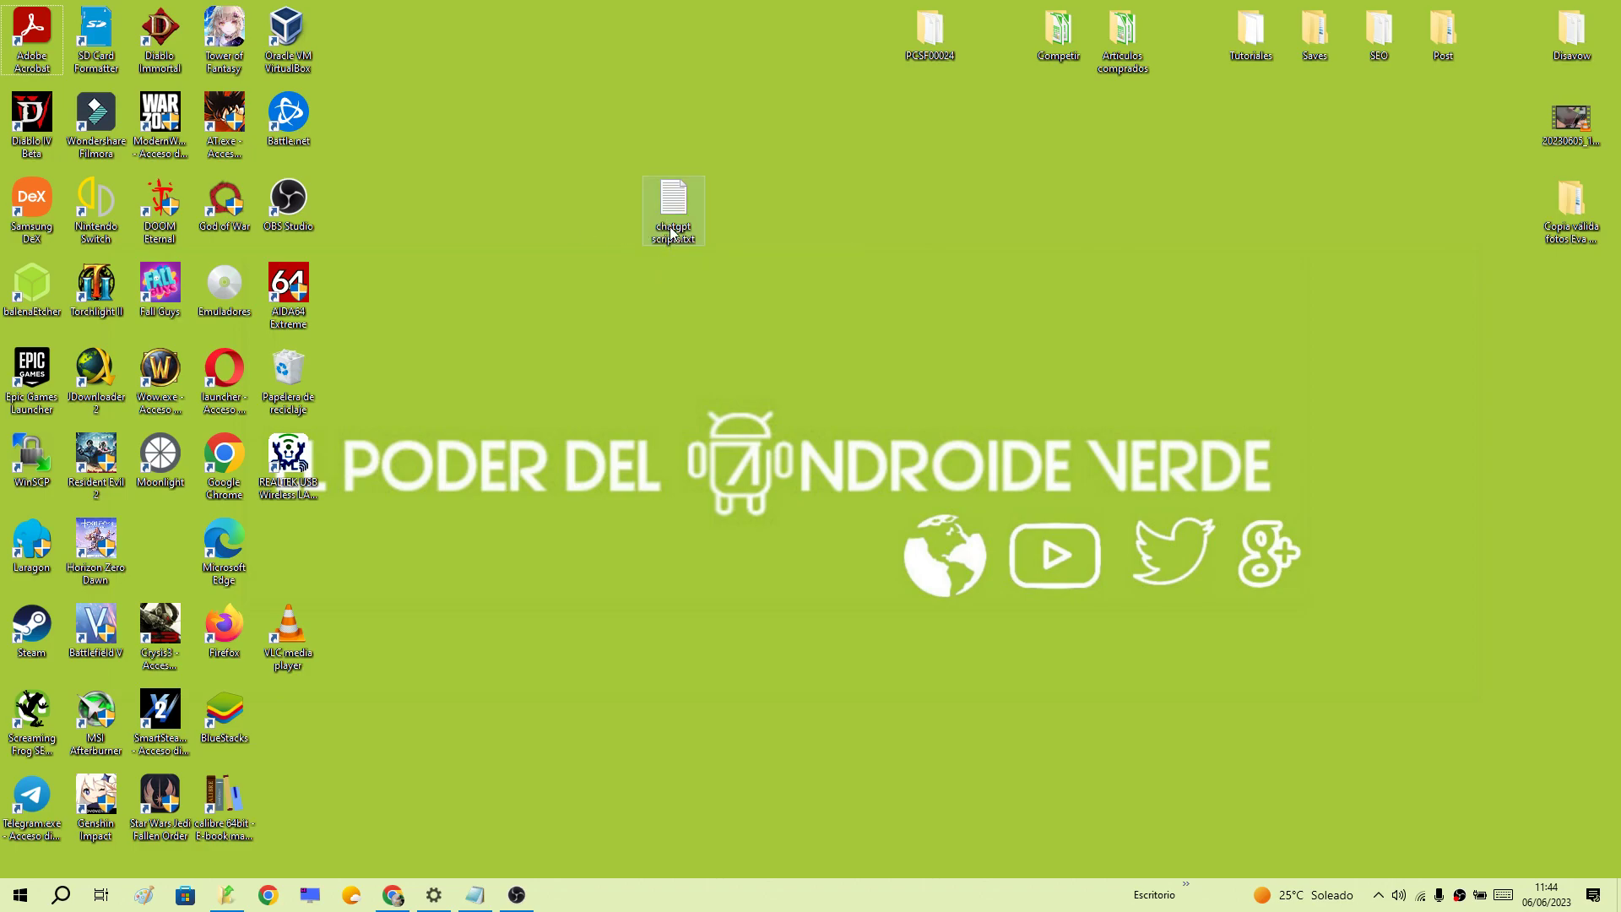
click(782, 429)
click(679, 222)
double_click(680, 237)
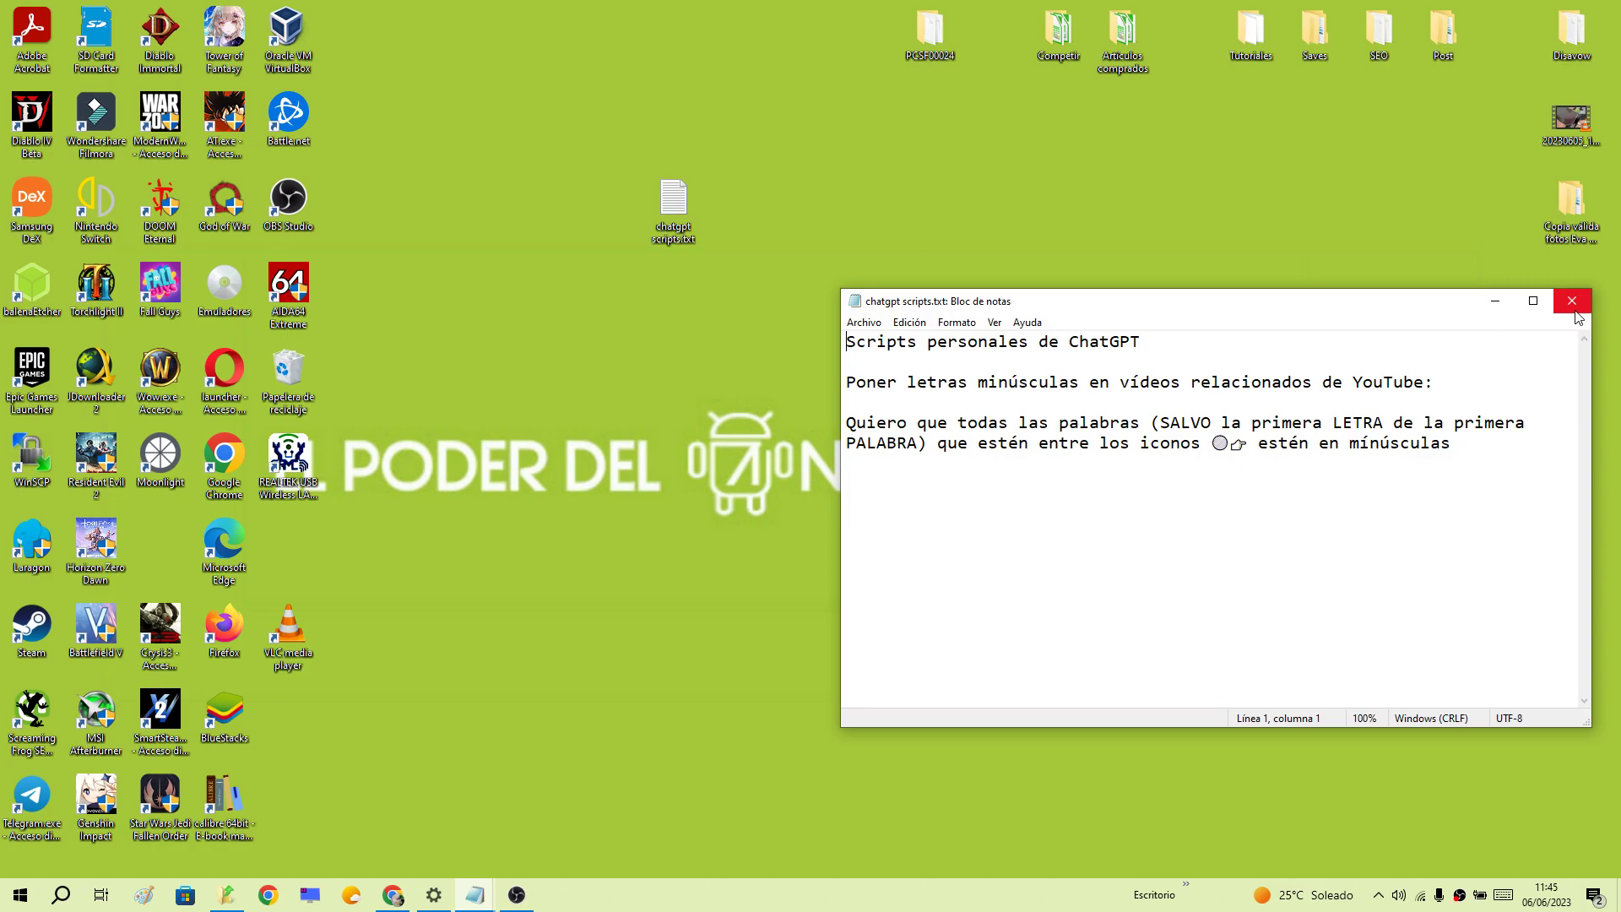
click(1573, 304)
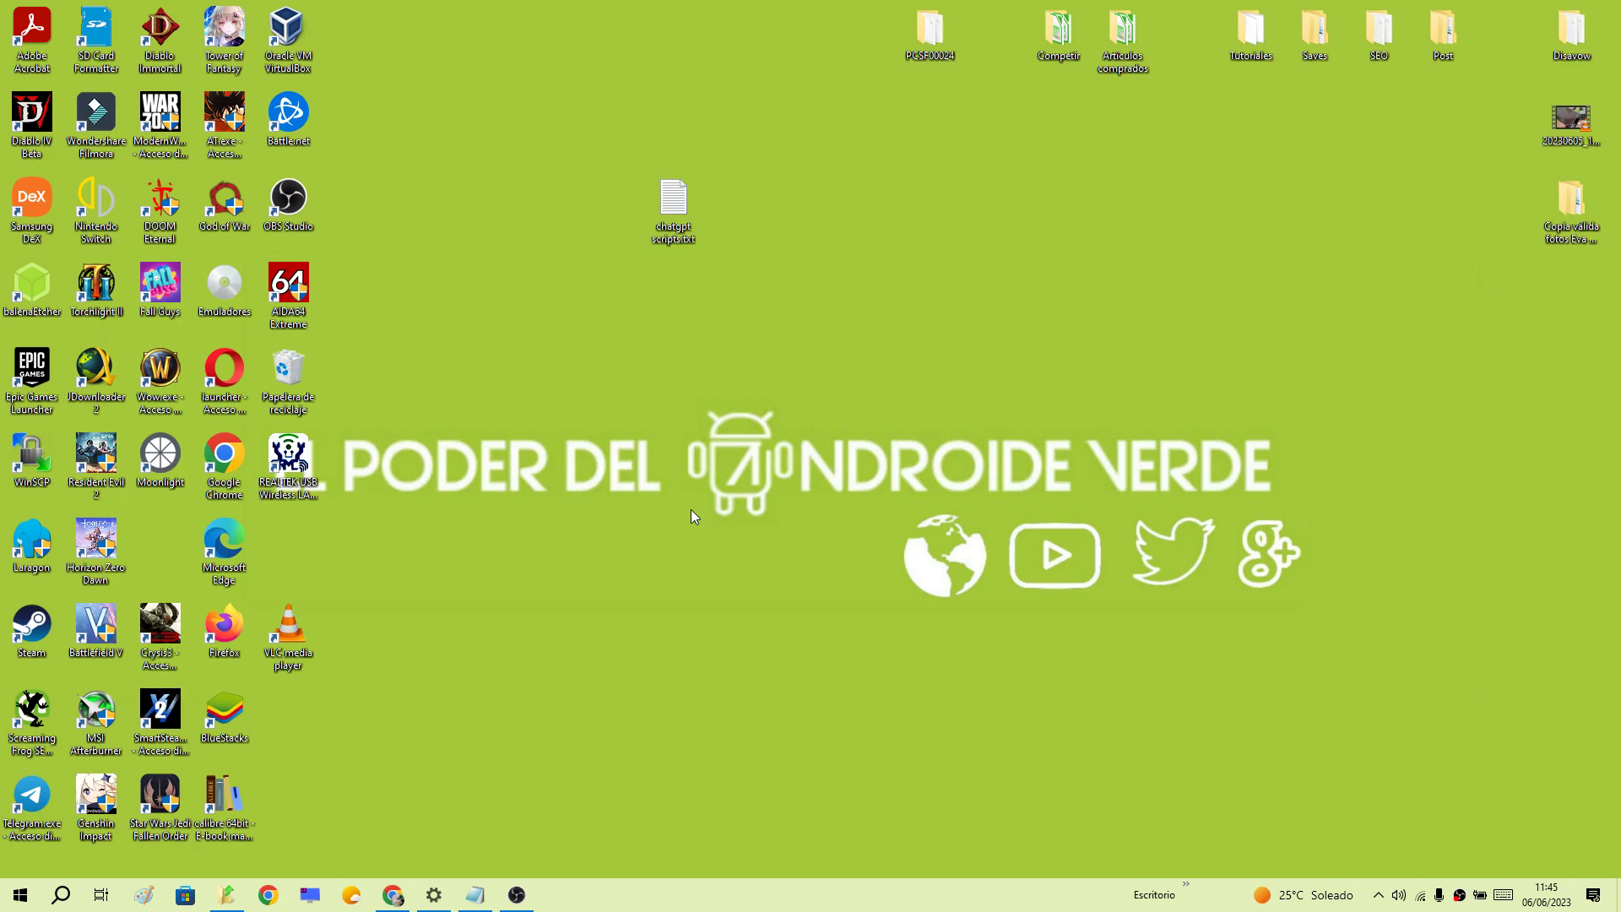
- Reopen Opciones del Explorador de archivos through a Windows search and move the dialog to the middle of the desktop
click(60, 896)
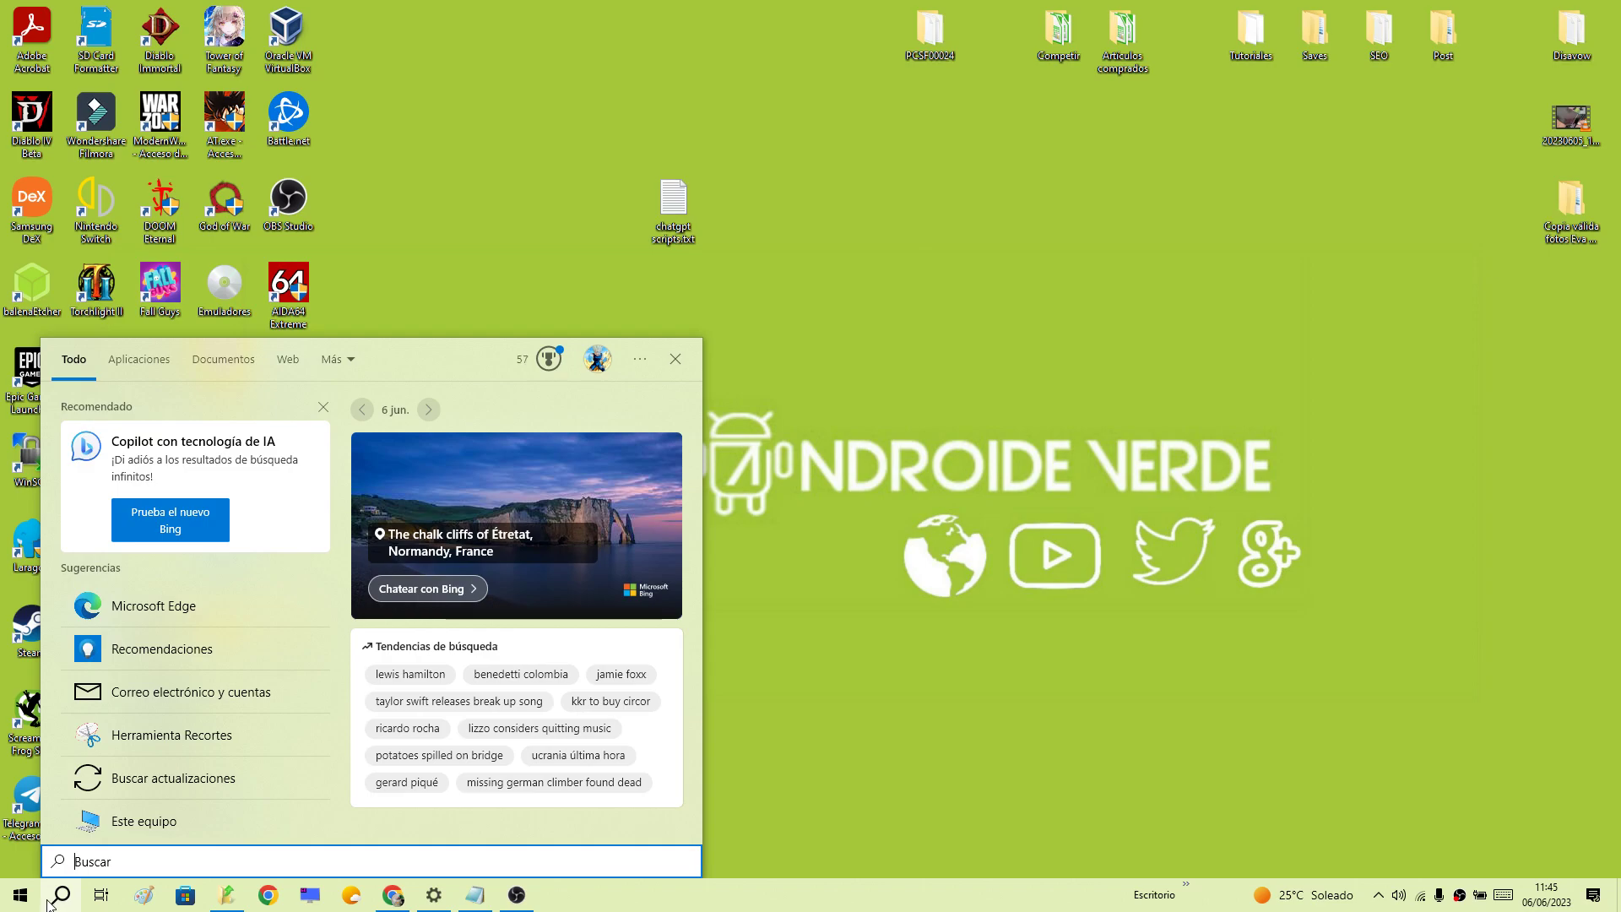
text(opciones)
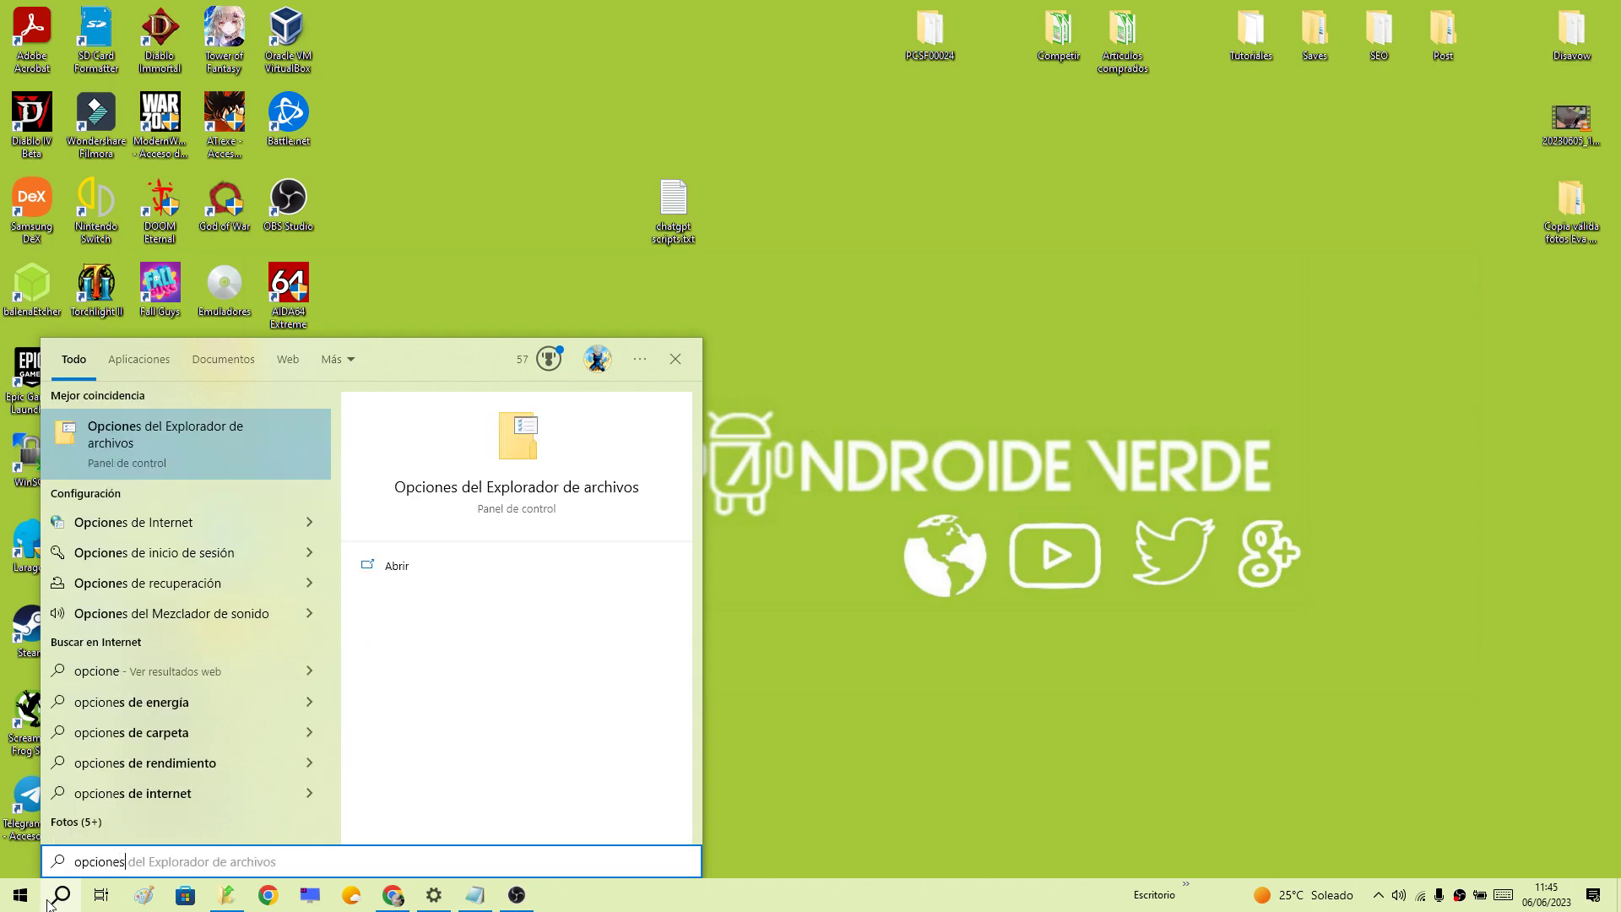
text( del explorador )
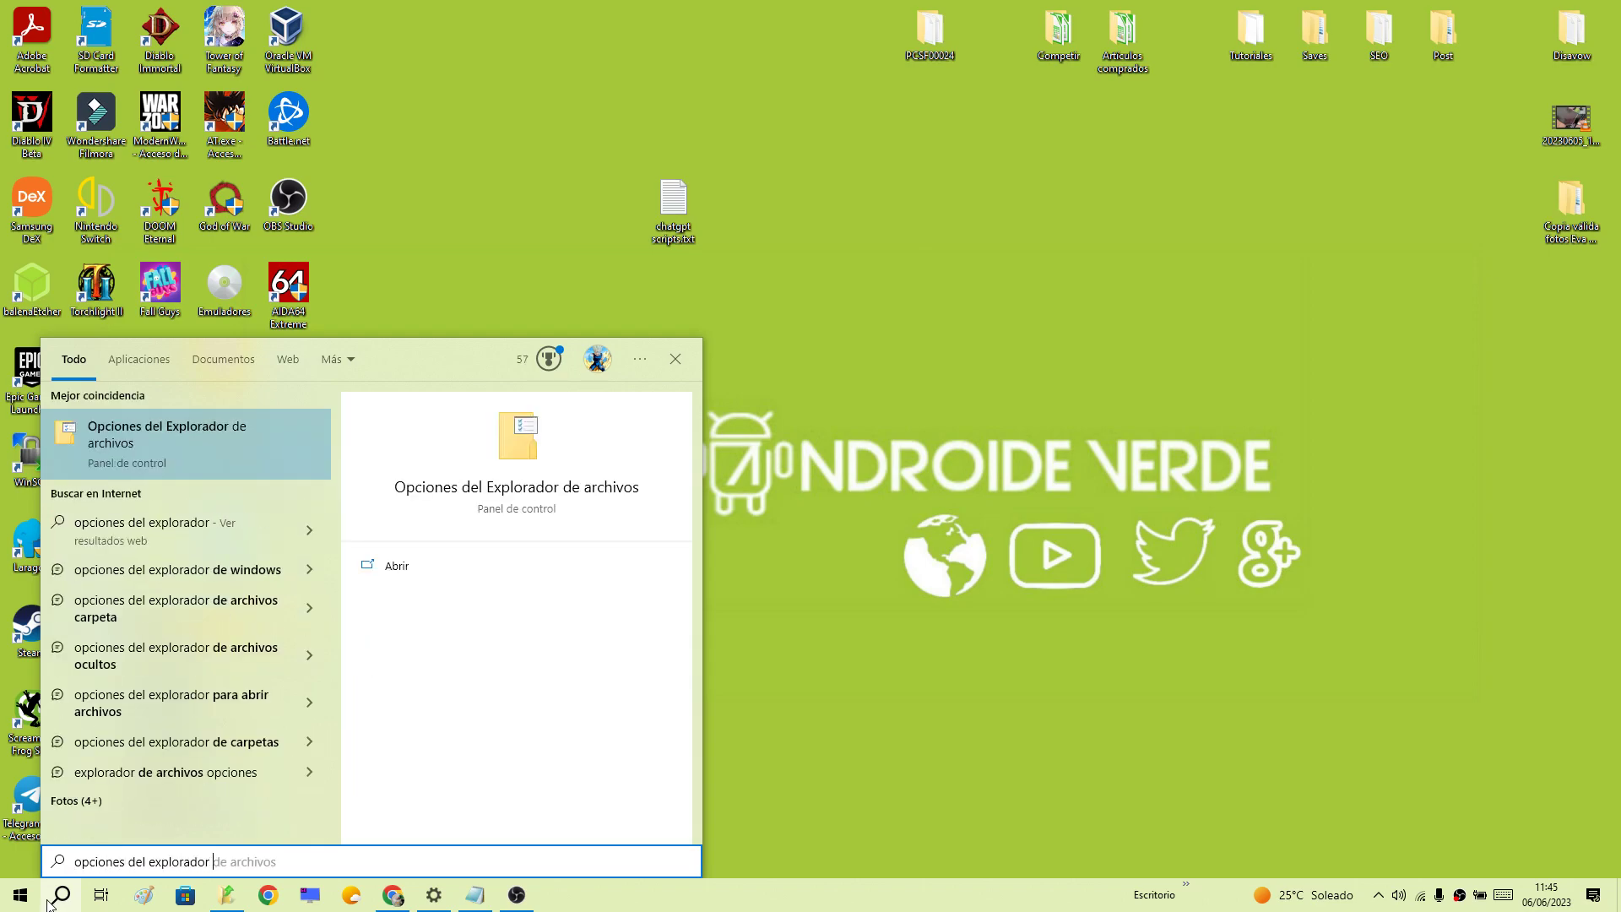
text(de archivos)
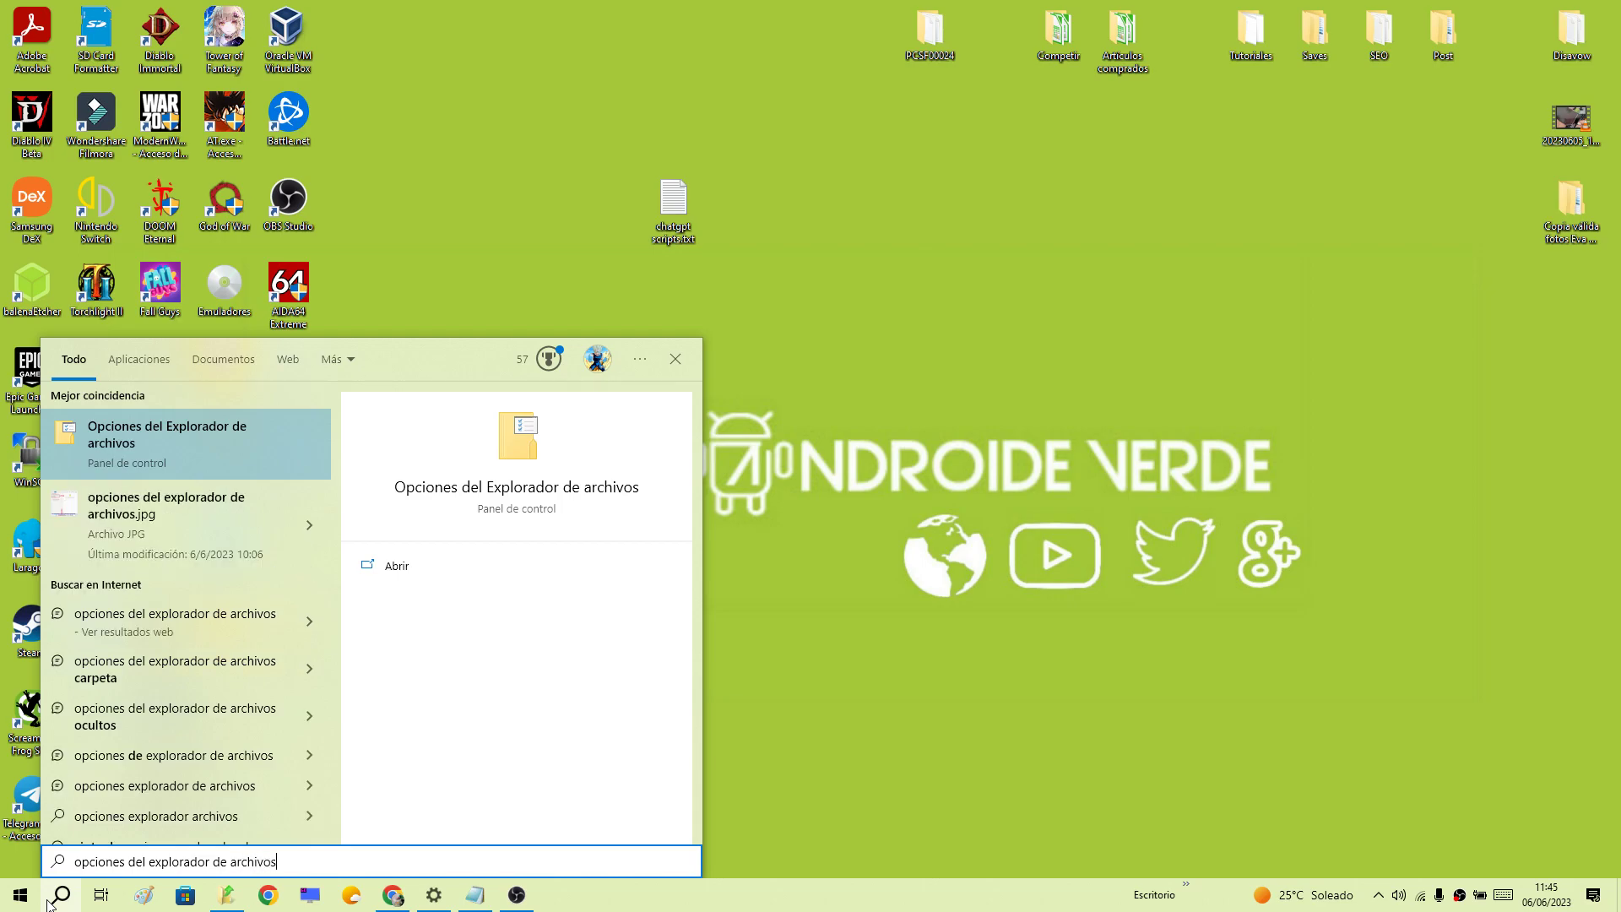
click(277, 435)
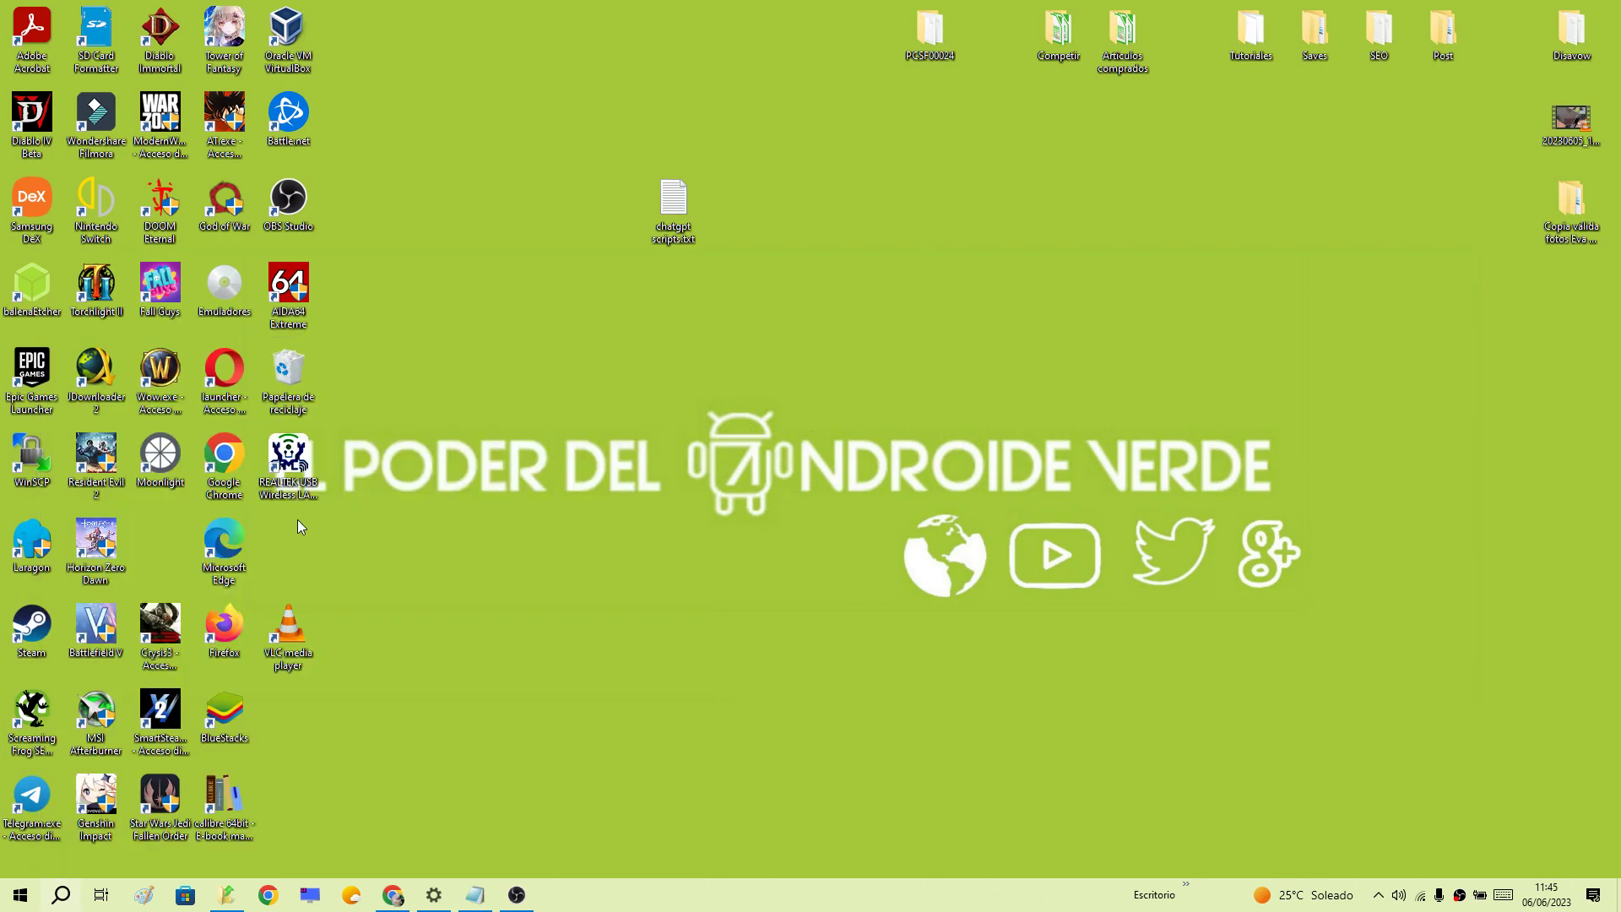
drag(259, 103, 831, 287)
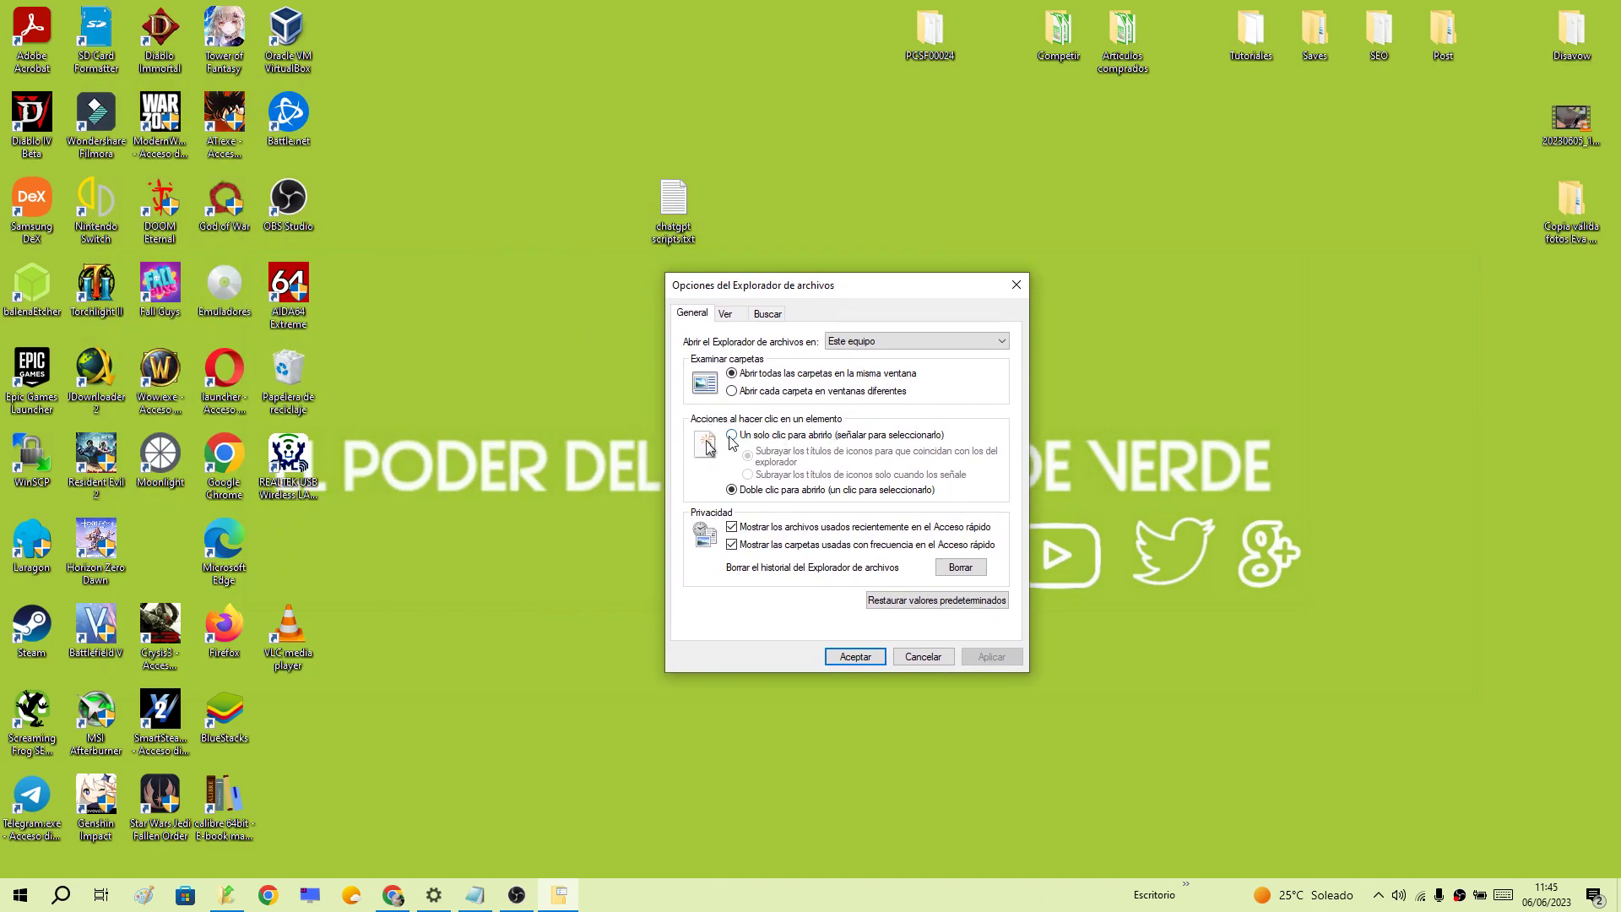
- Set item opening to "Un solo clic para abrirlo (señalar para seleccionarlo)", apply it and accept the dialog
click(731, 435)
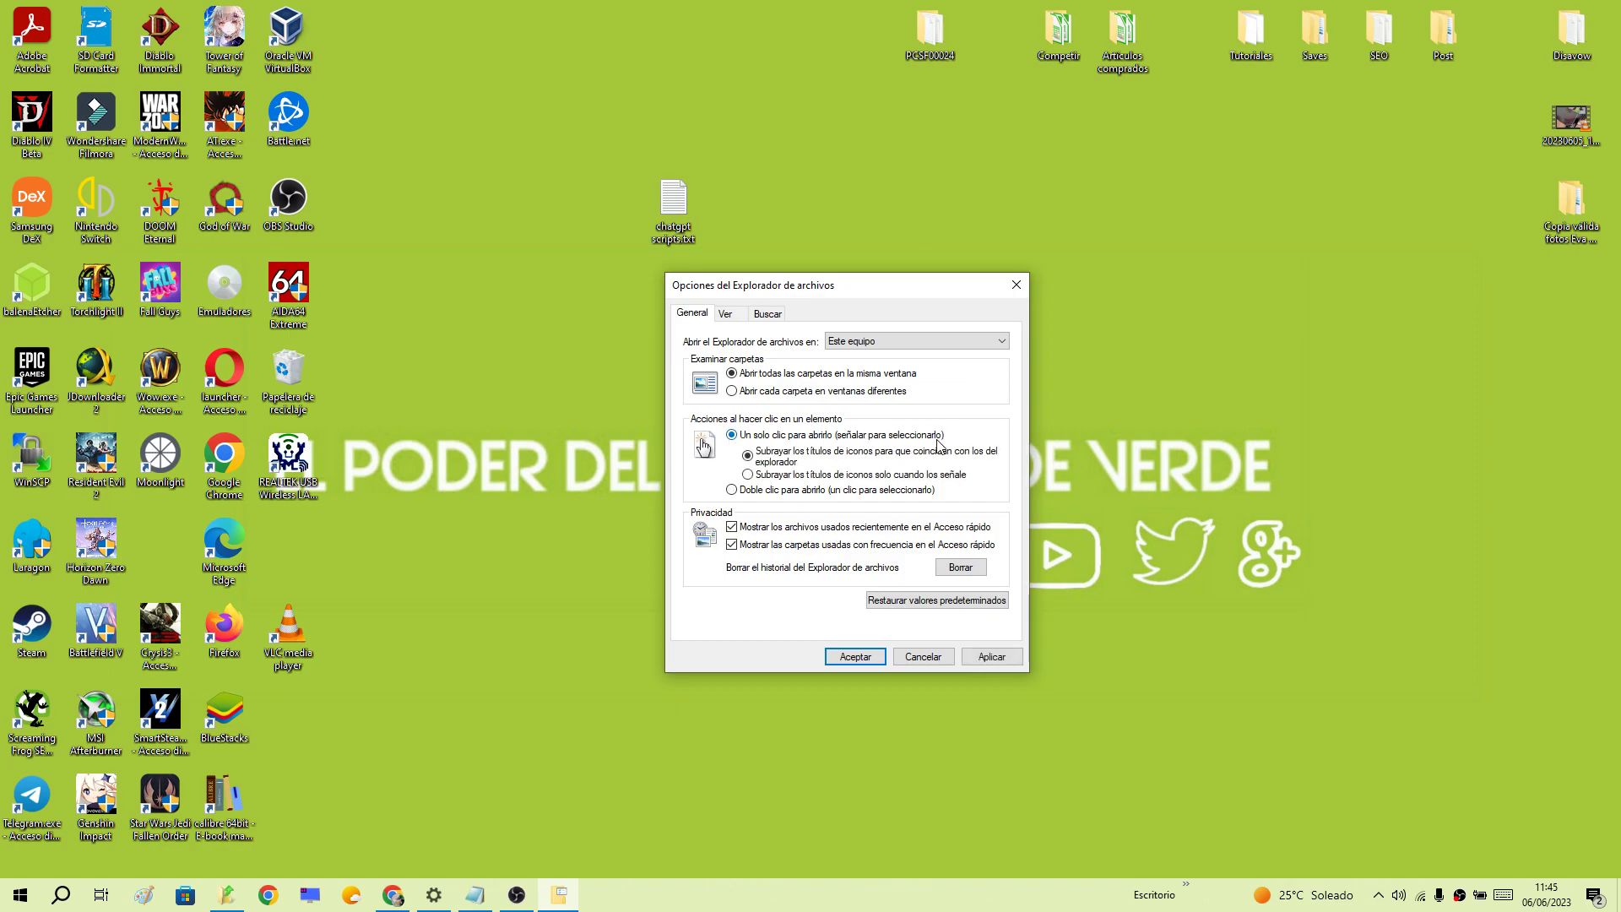
click(988, 657)
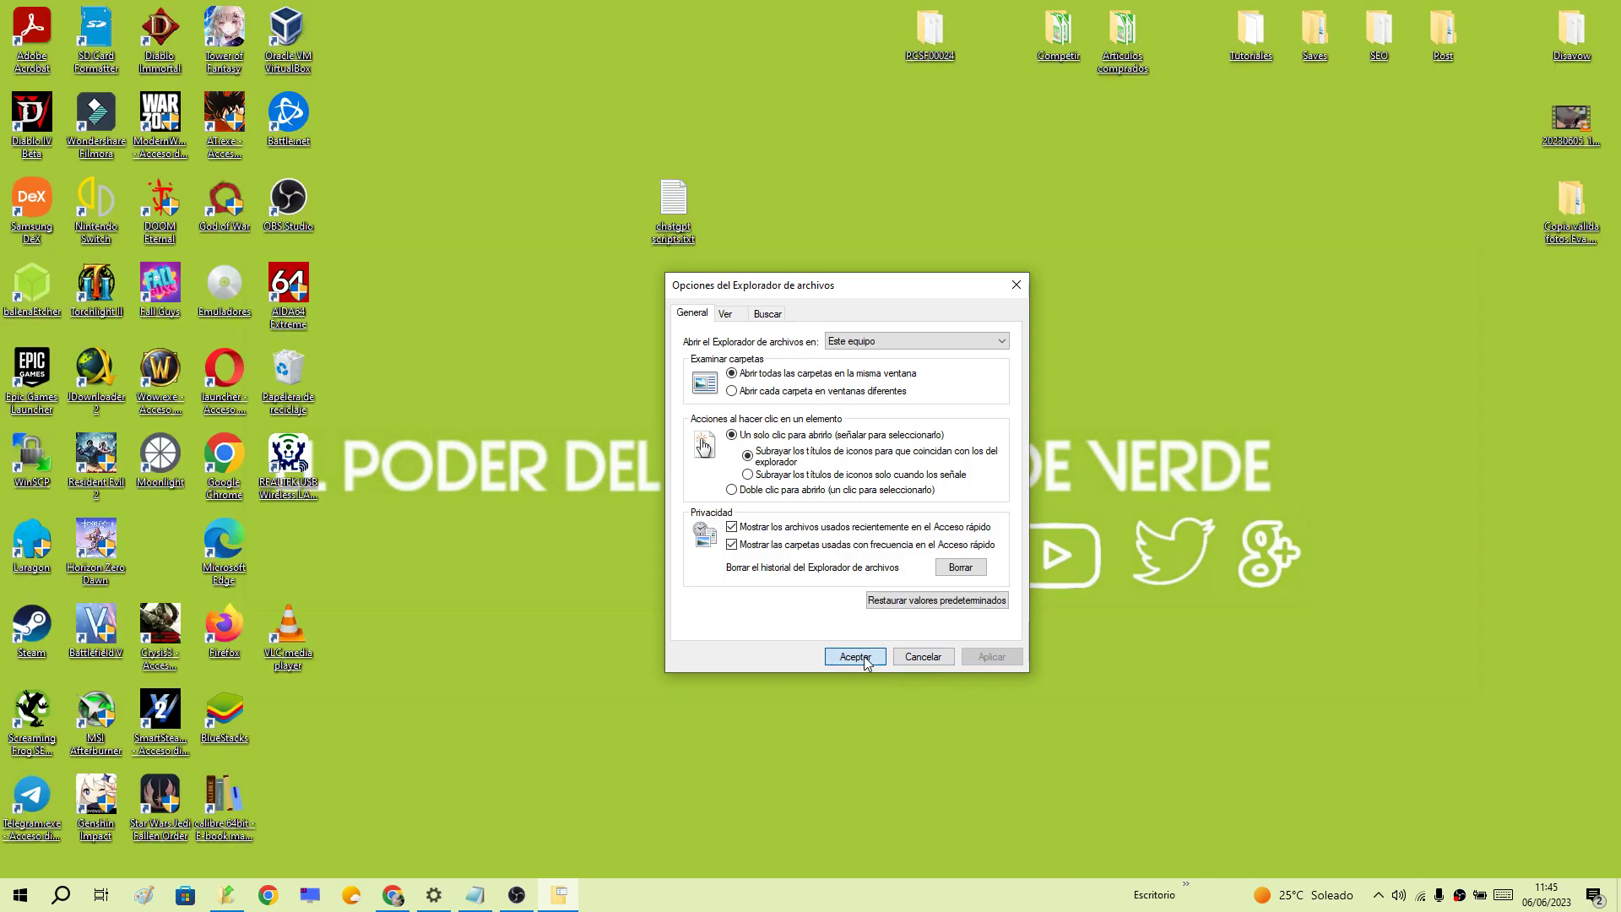
click(854, 657)
- Check how chatgpt scripts.txt opens under the single-click setting and close its window
drag(586, 141, 760, 303)
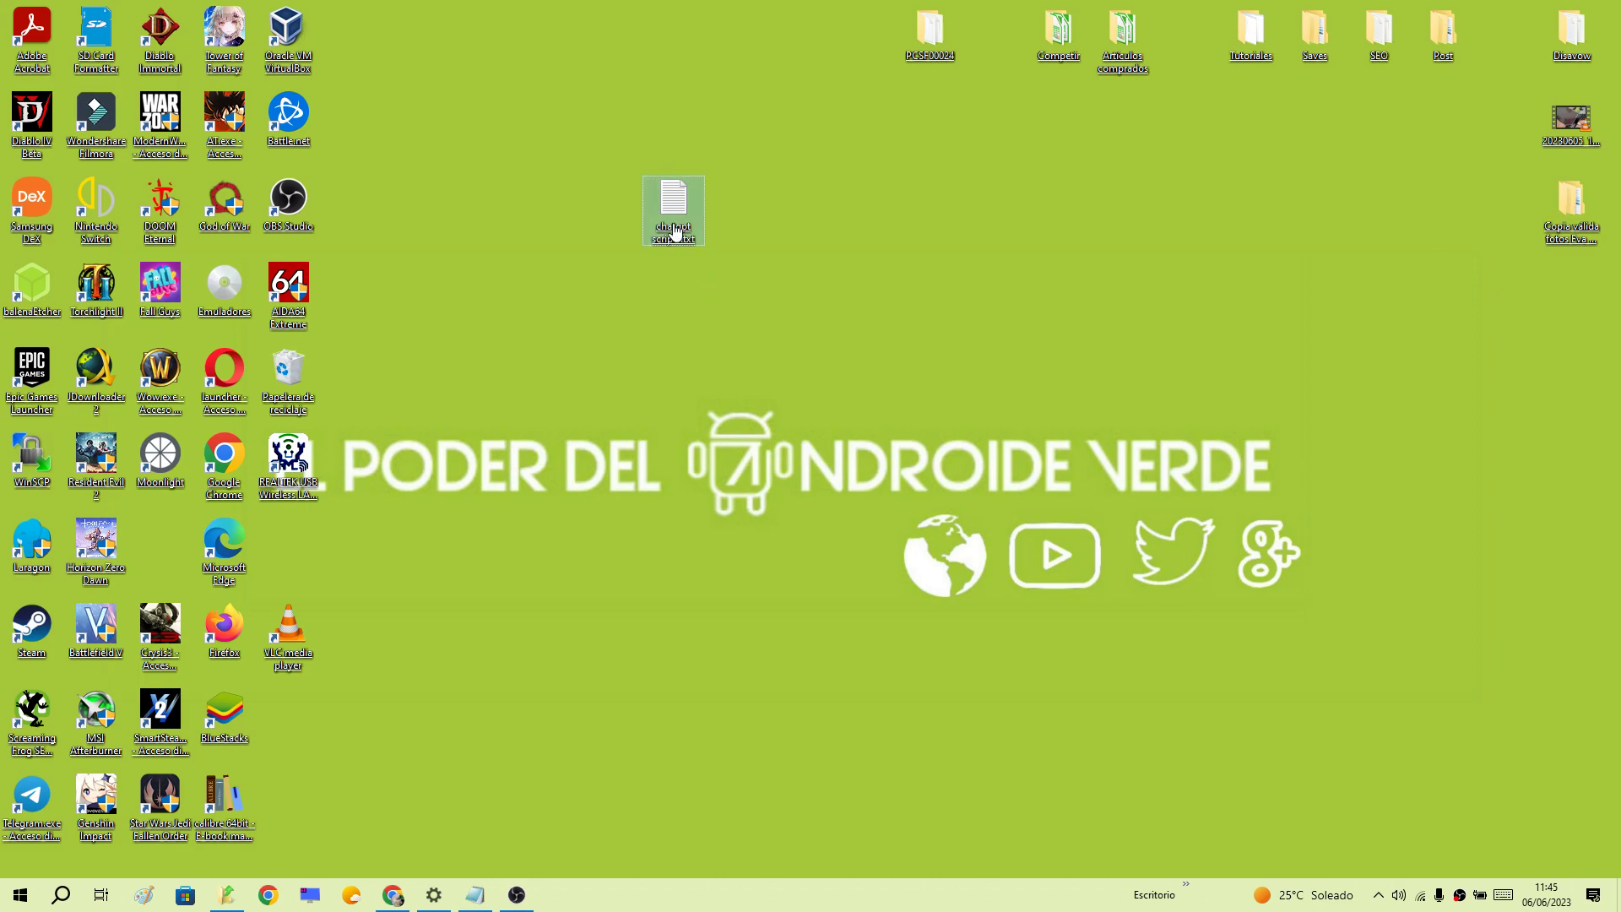
double_click(675, 234)
click(1572, 301)
key(Return)
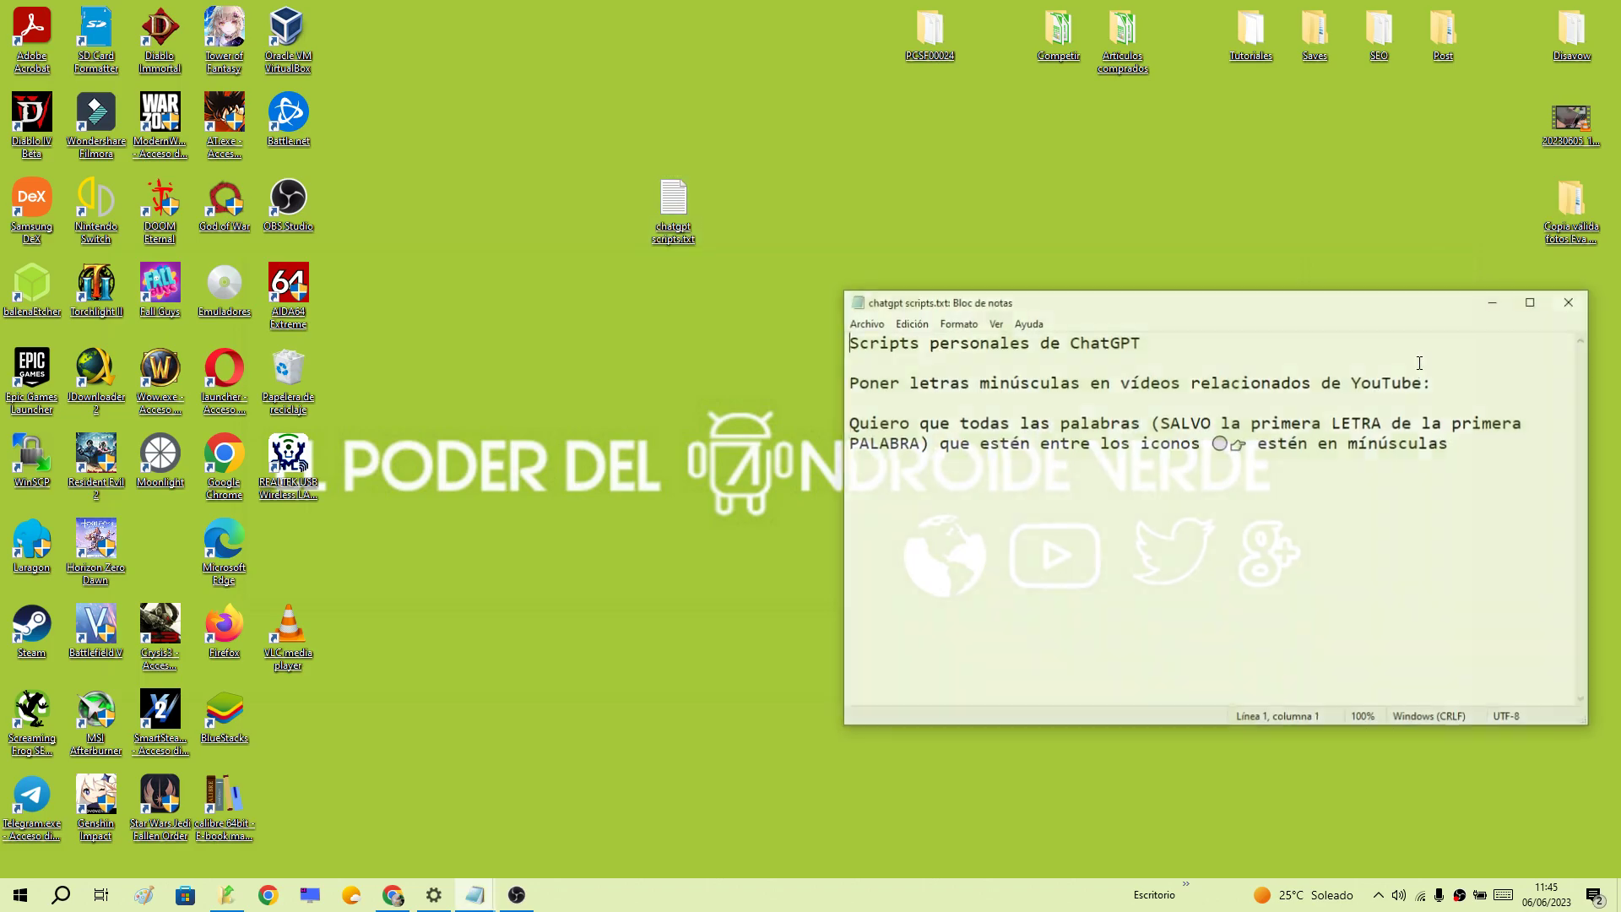
click(1568, 302)
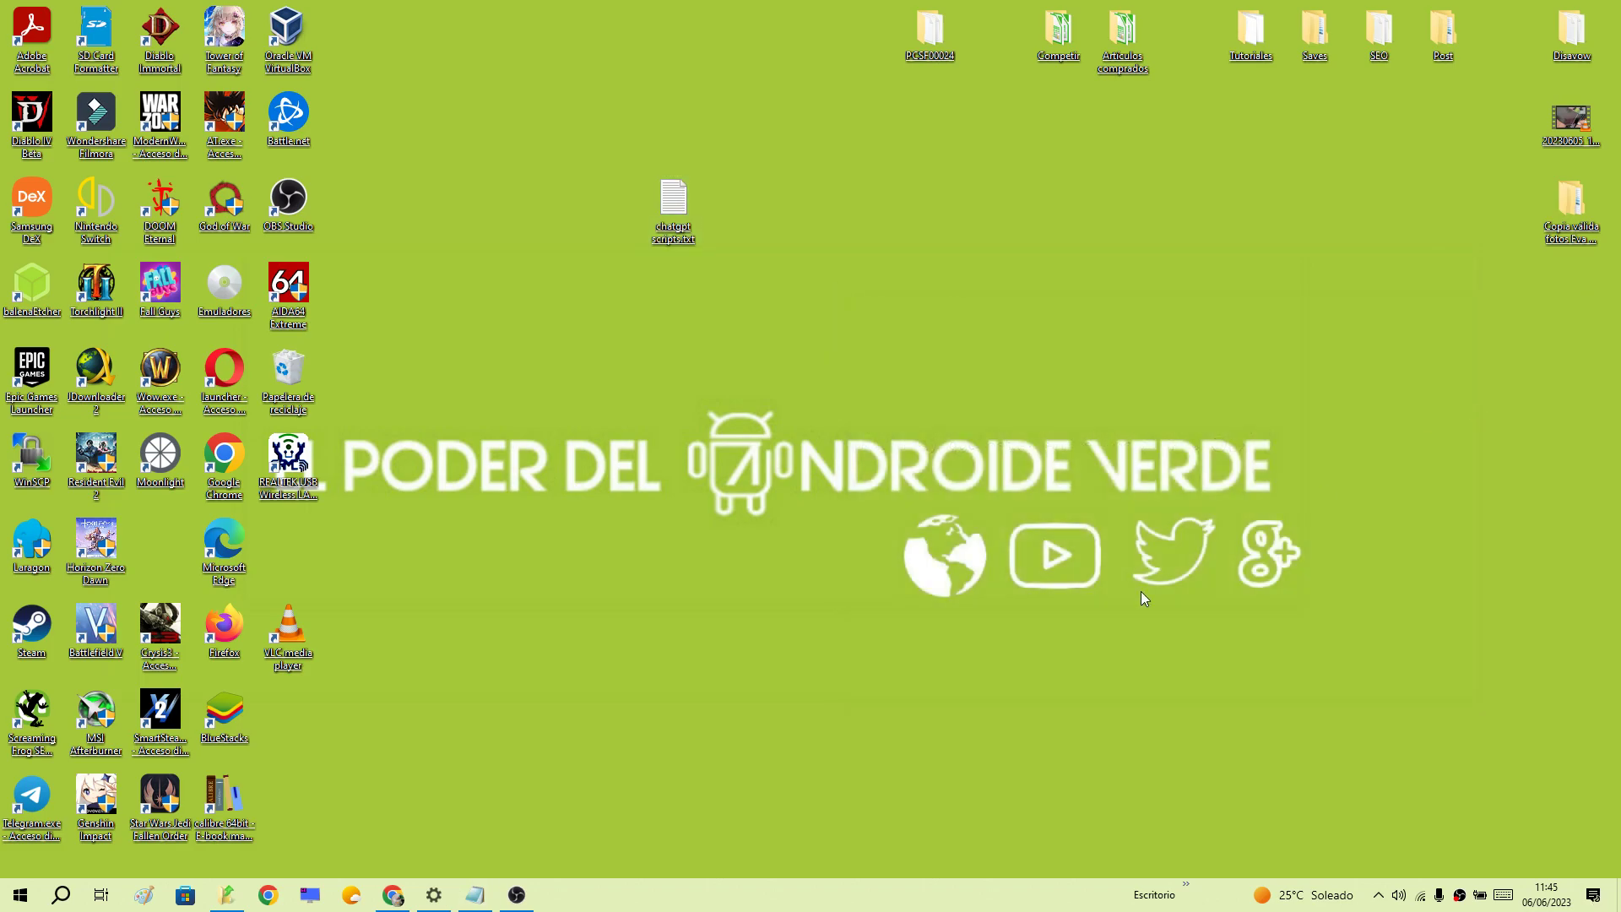